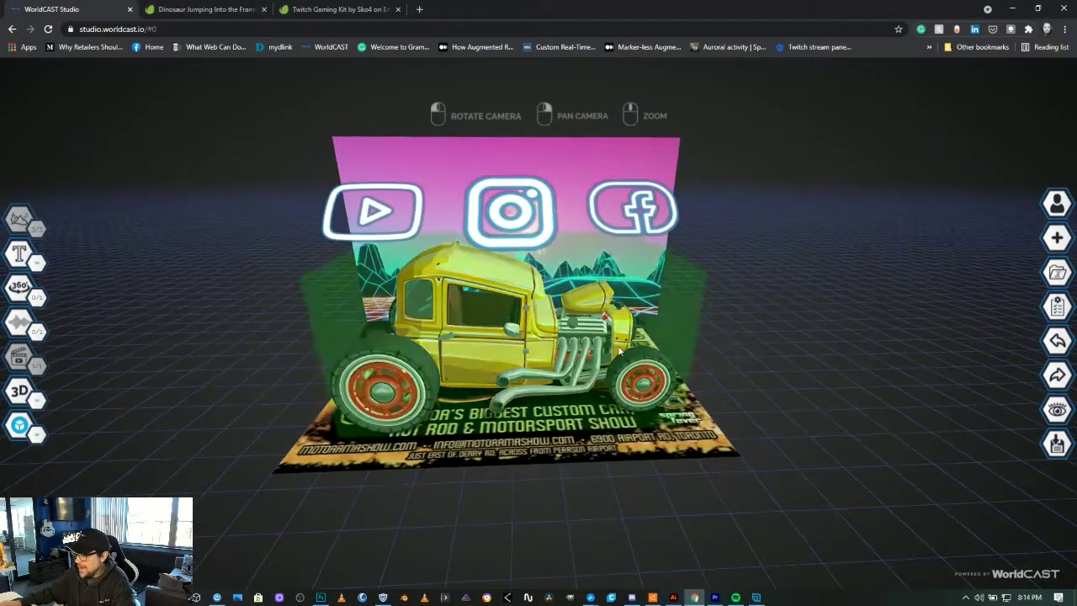
Permanently delete the existing hot rod cast from the Casts list
click(1061, 280)
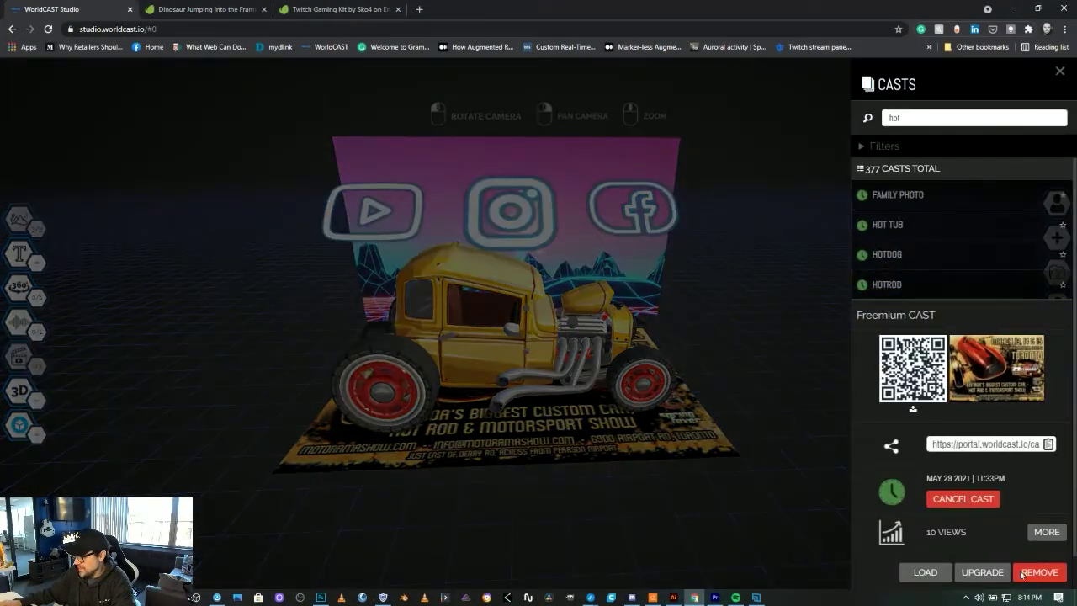
click(1040, 572)
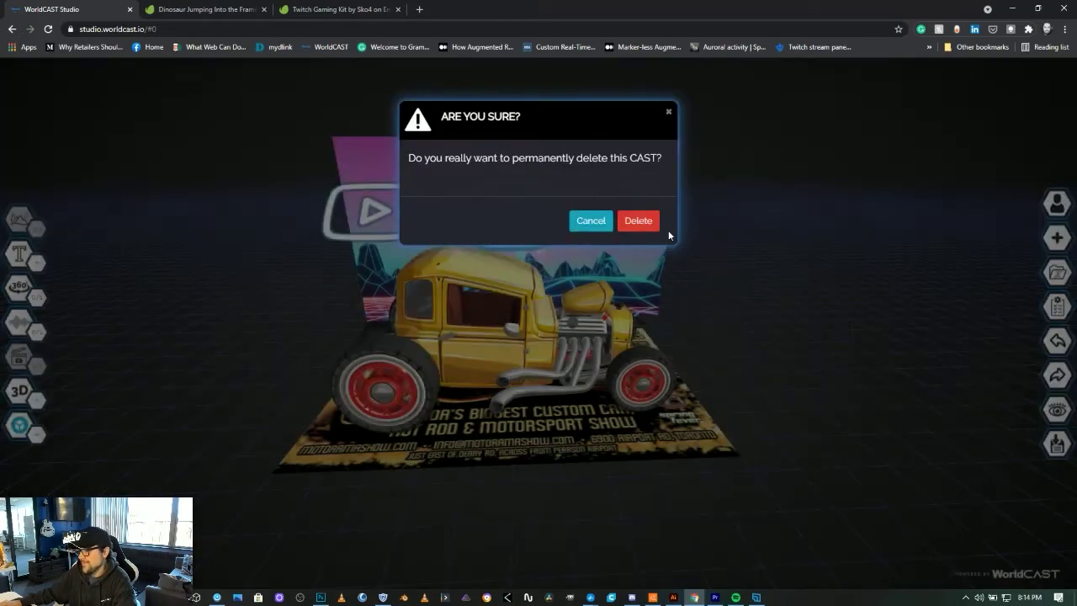
click(638, 221)
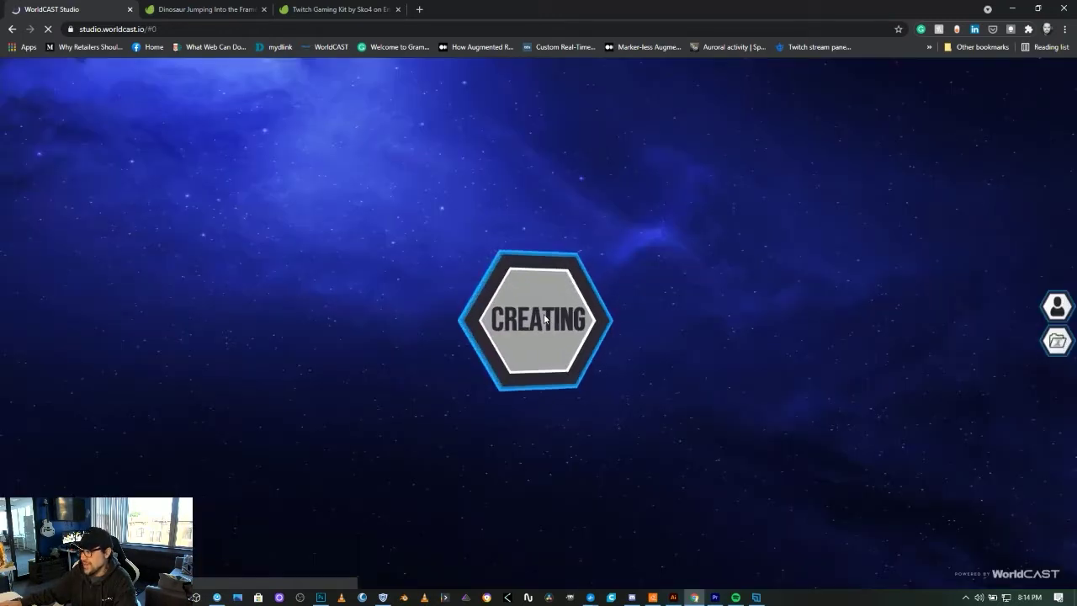
Start a new Freemium PrintCAST titled 'Hotrod'
click(544, 316)
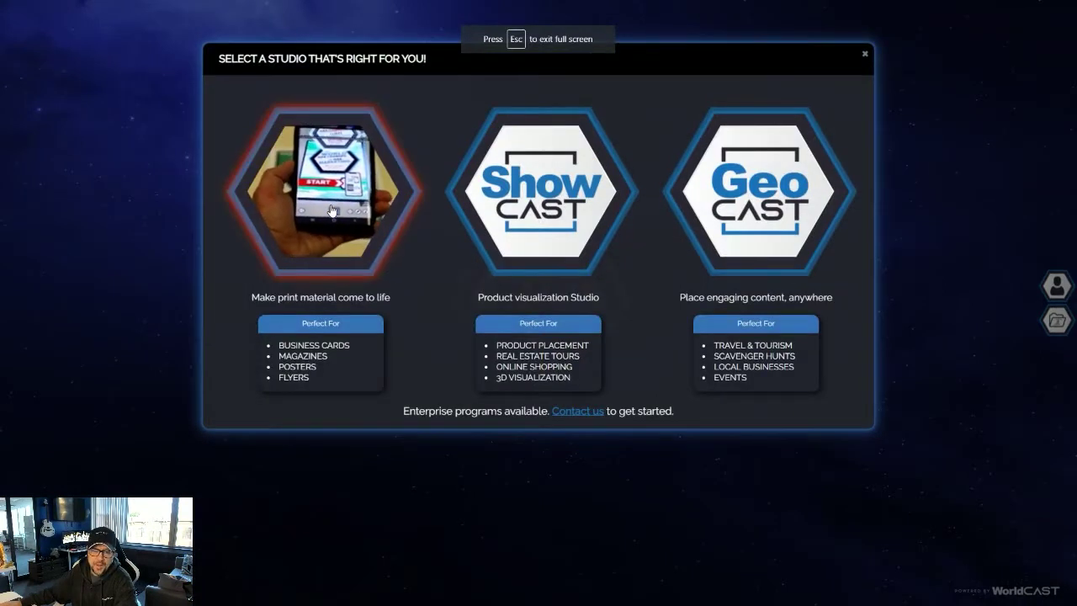
click(329, 211)
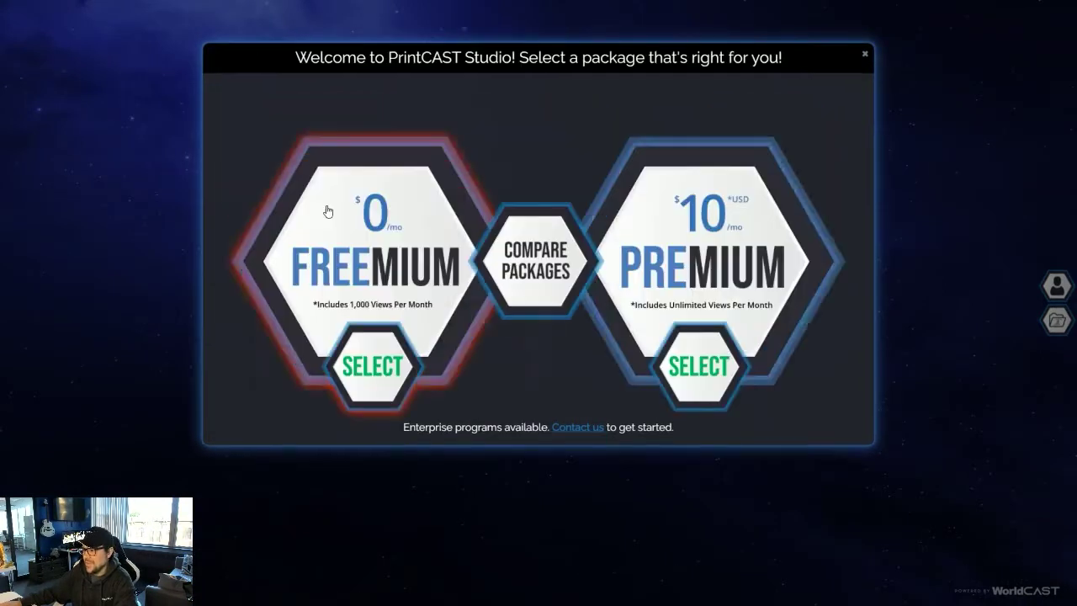
click(369, 365)
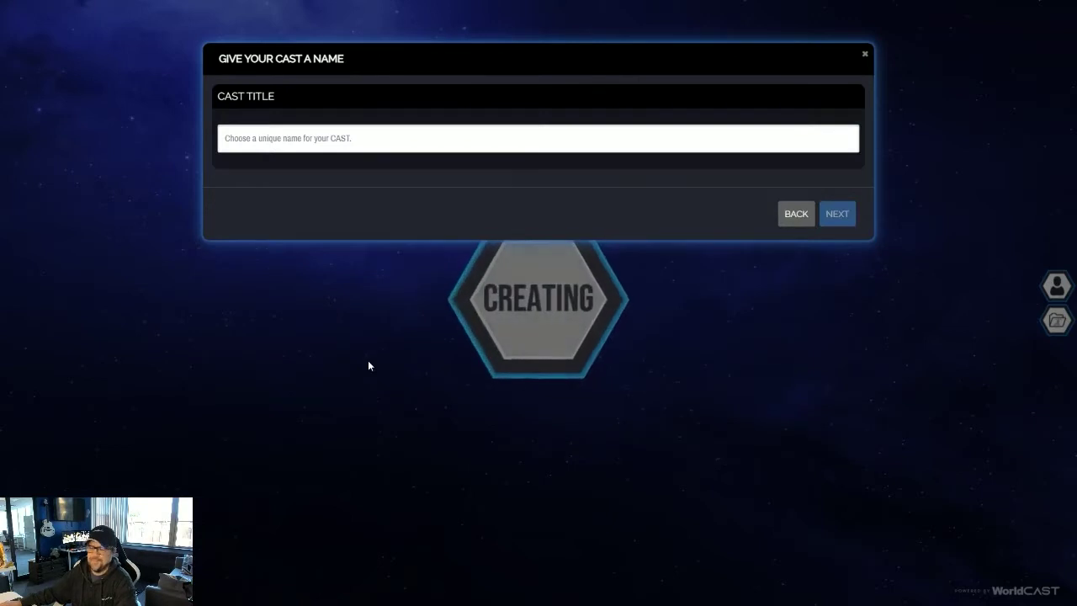
click(330, 133)
text(Hotrod)
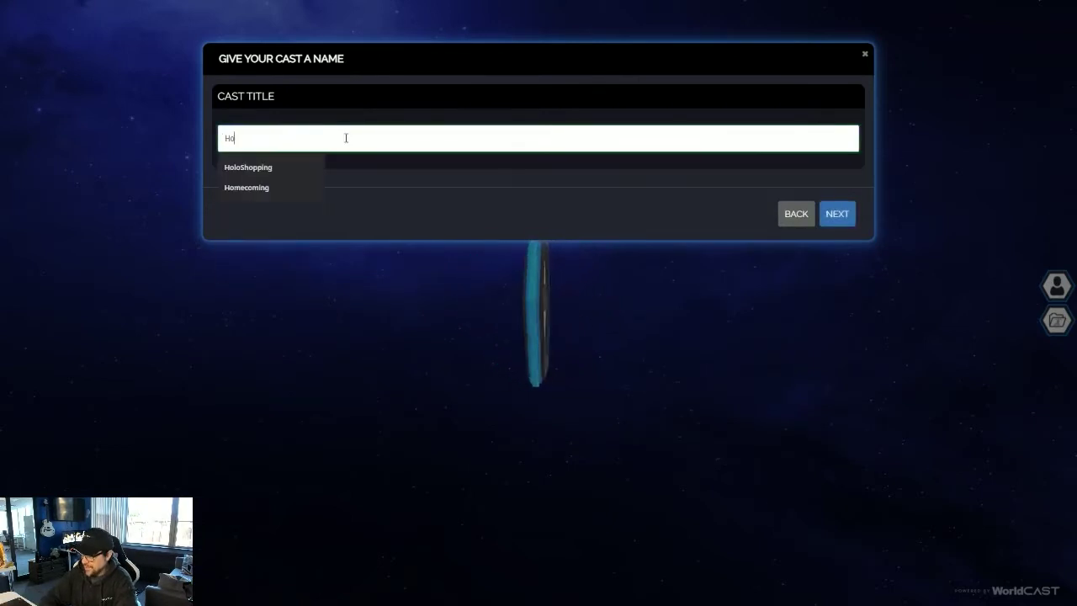
click(836, 213)
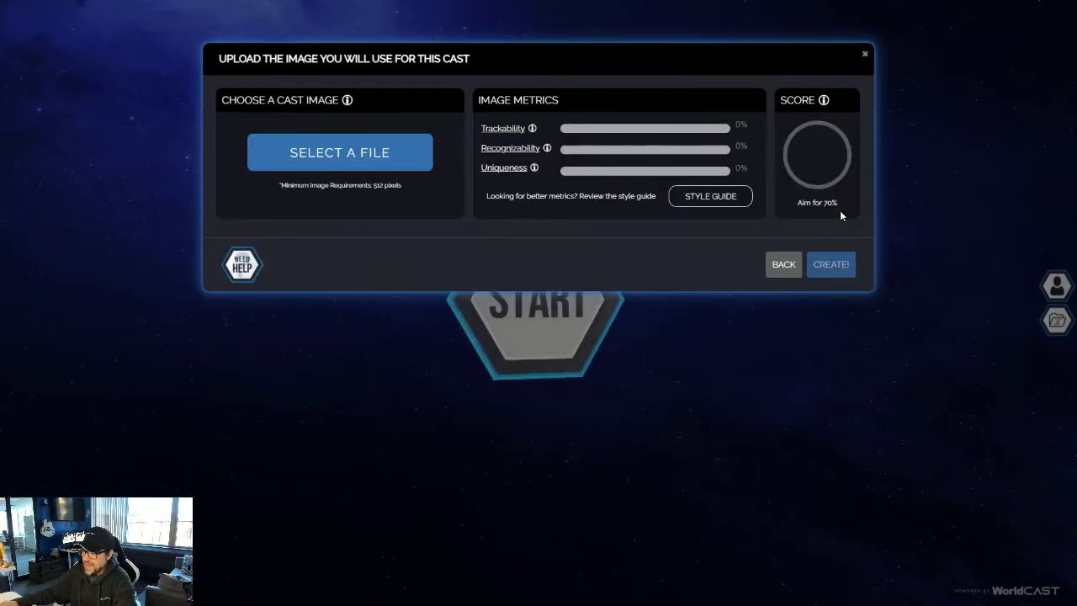
Load HotROD.jpg as the target image and create the cast
click(365, 153)
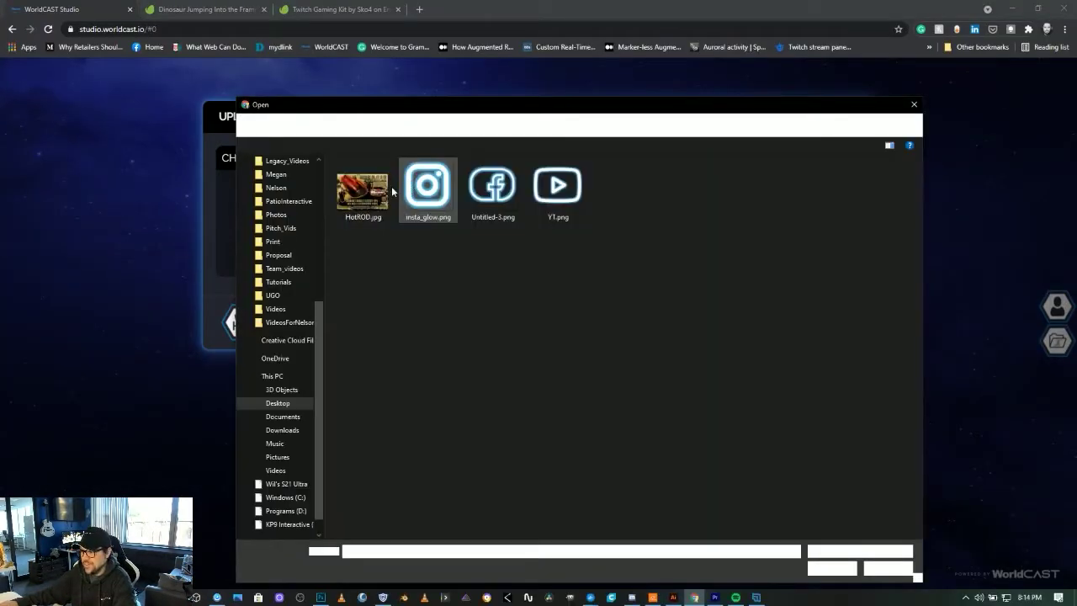
click(357, 187)
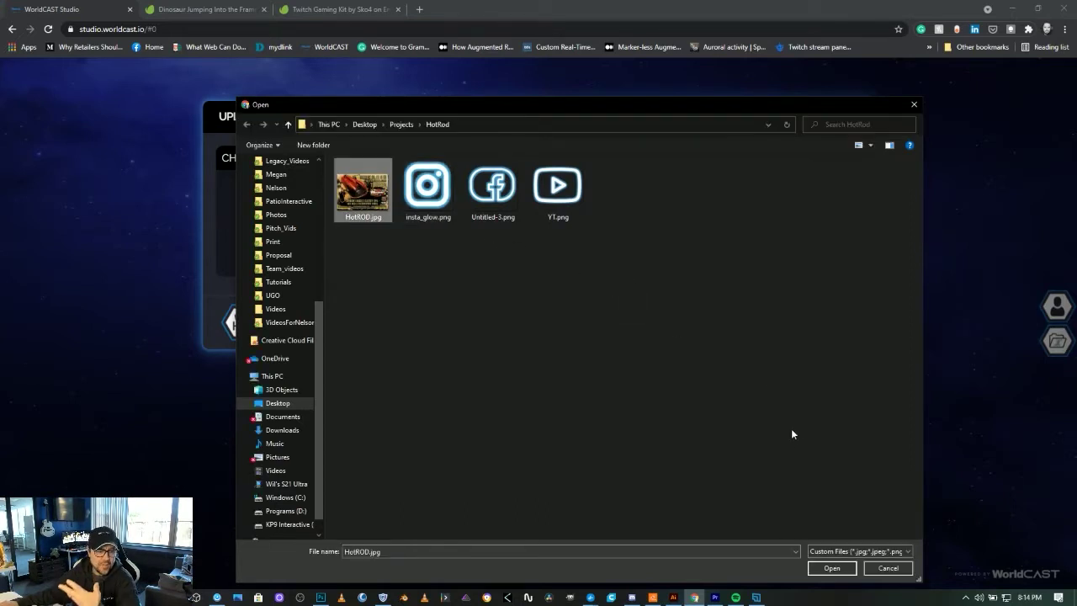
click(835, 569)
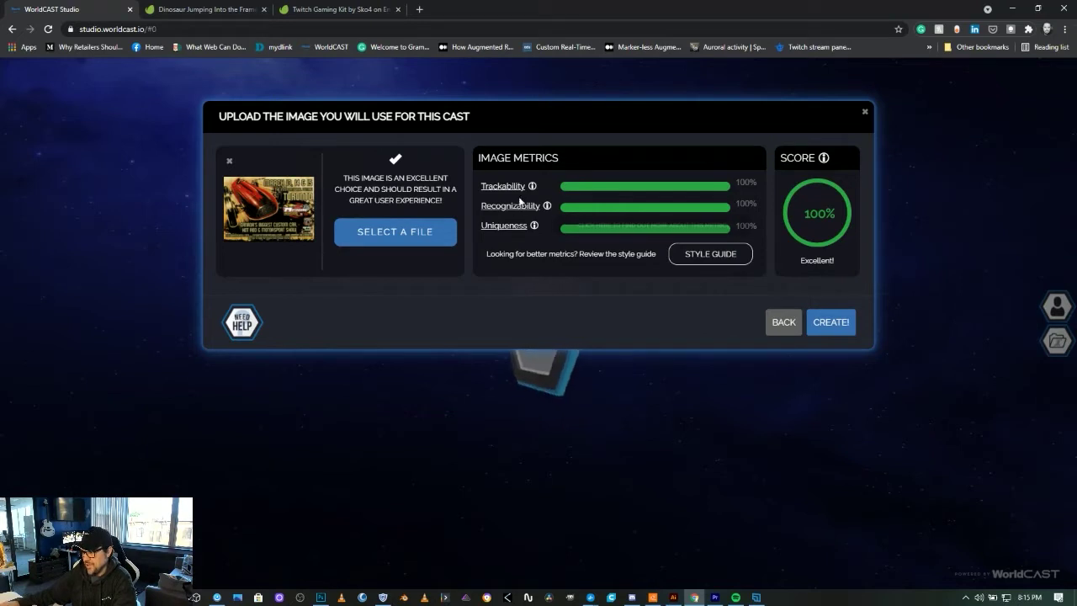
click(814, 333)
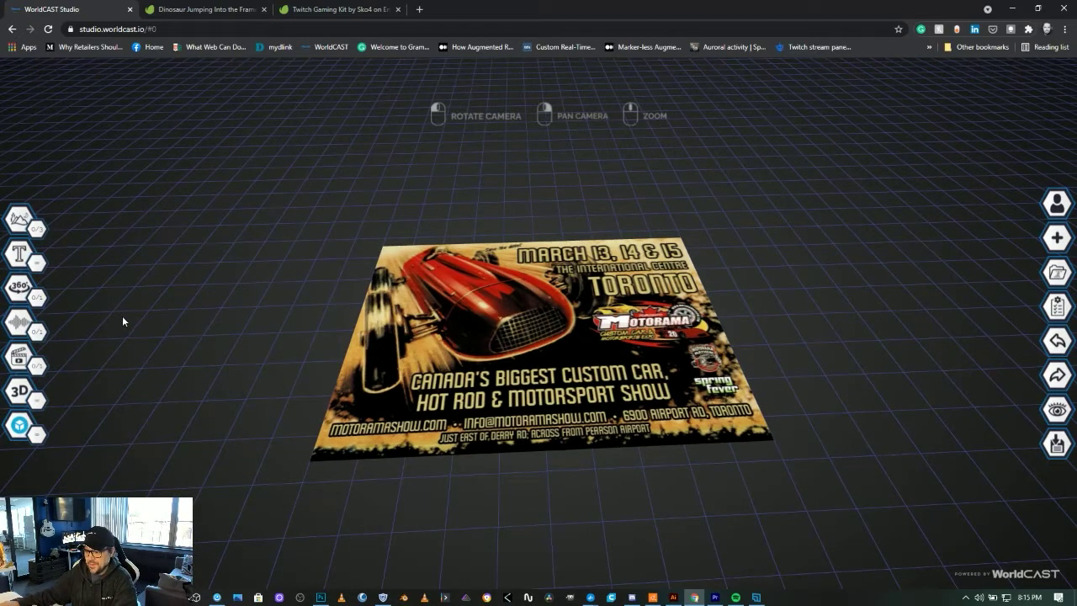
Upload the retro-80s synthwave sunrise mp4 as a video layer over the poster
click(85, 355)
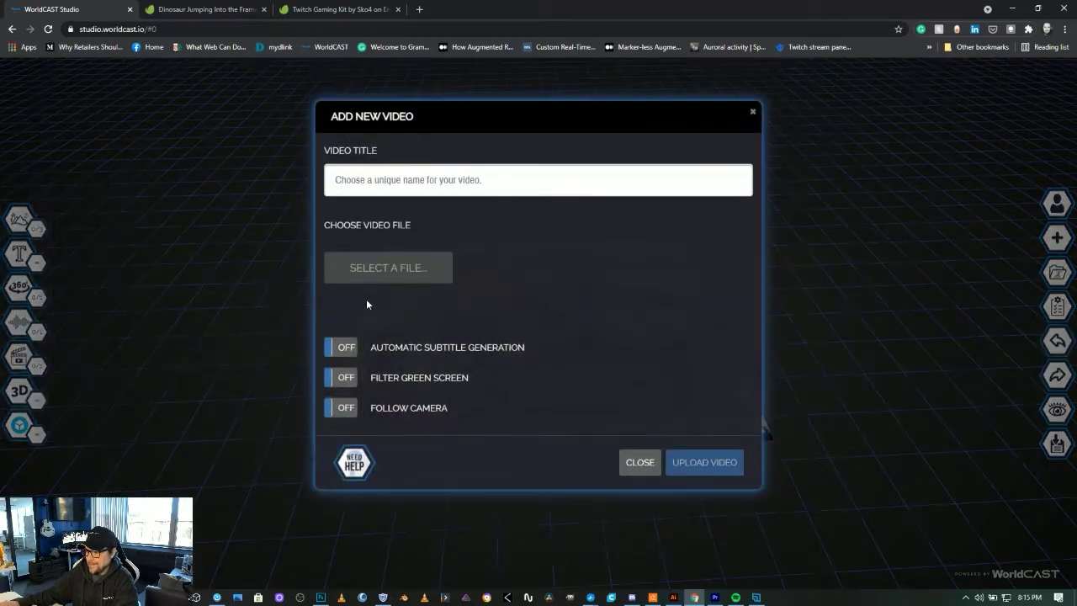
click(511, 268)
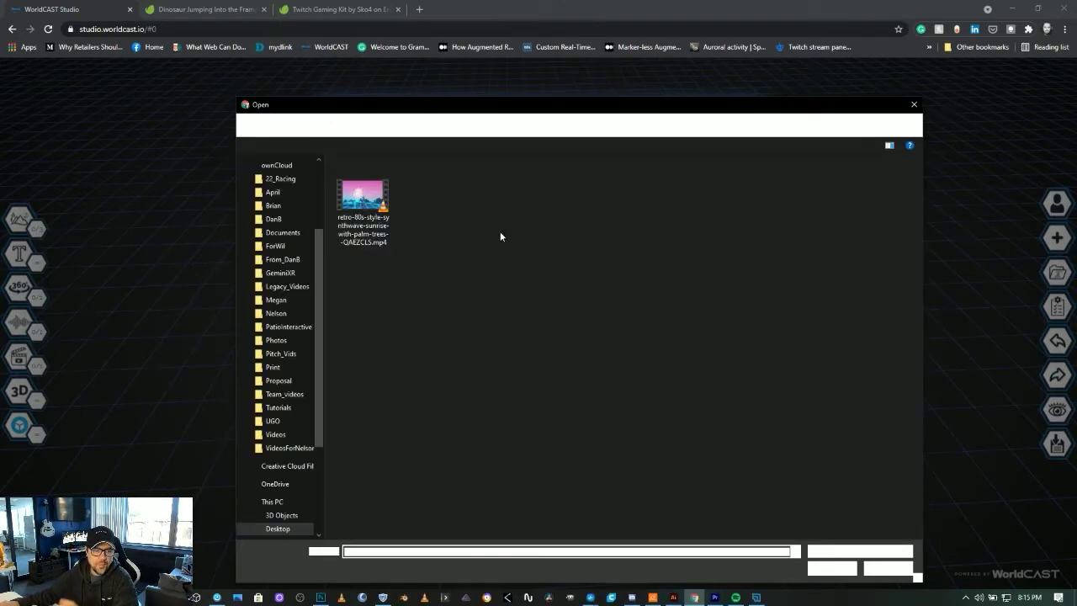
key(Escape)
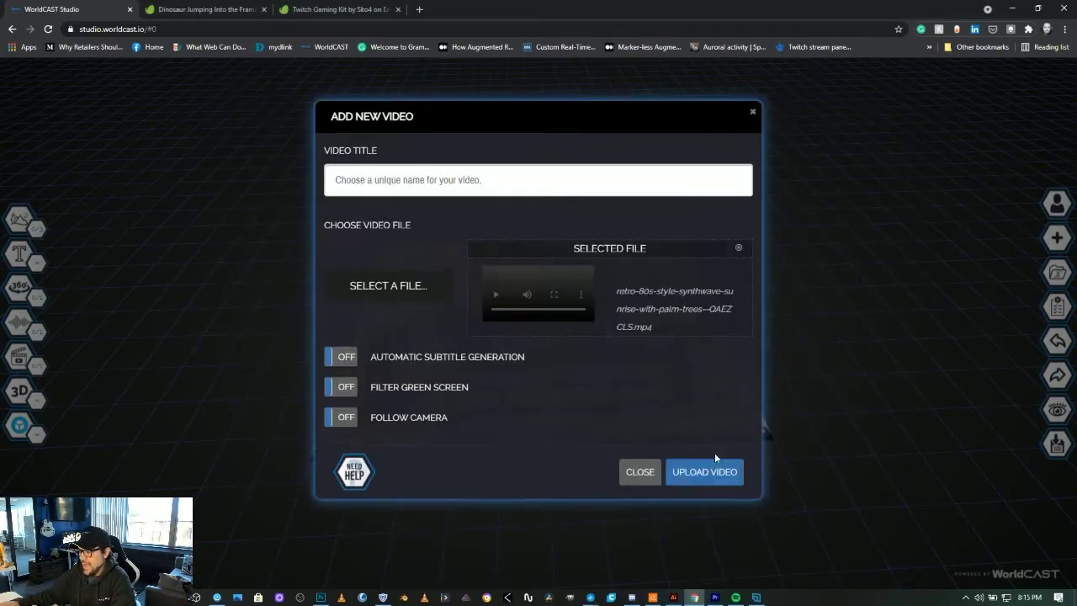
click(494, 299)
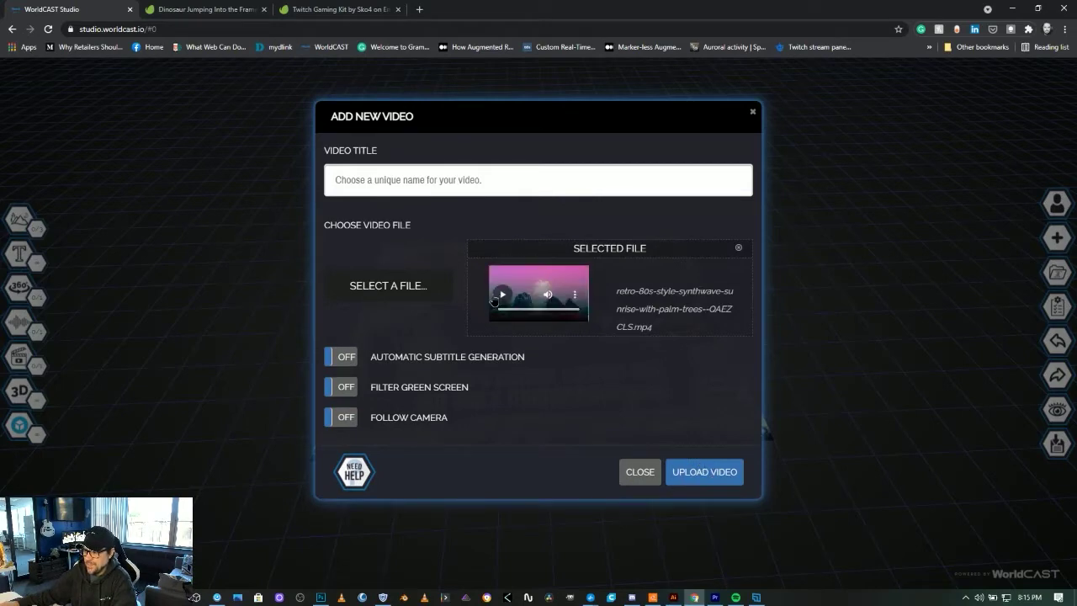
click(692, 473)
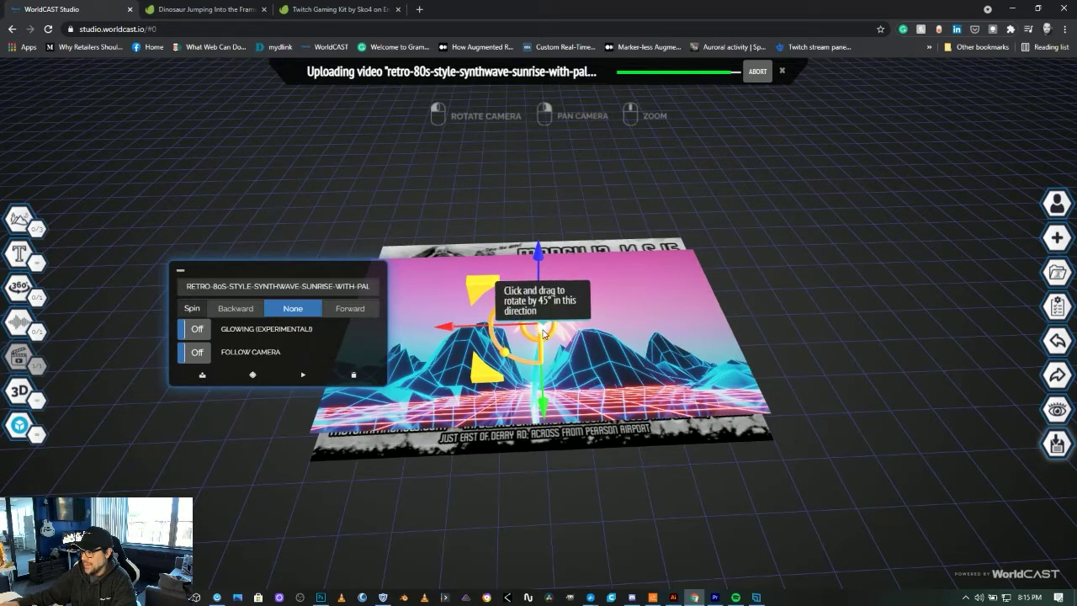
Rotate the video plane upright, then raise and slide it sideways behind the poster
click(542, 330)
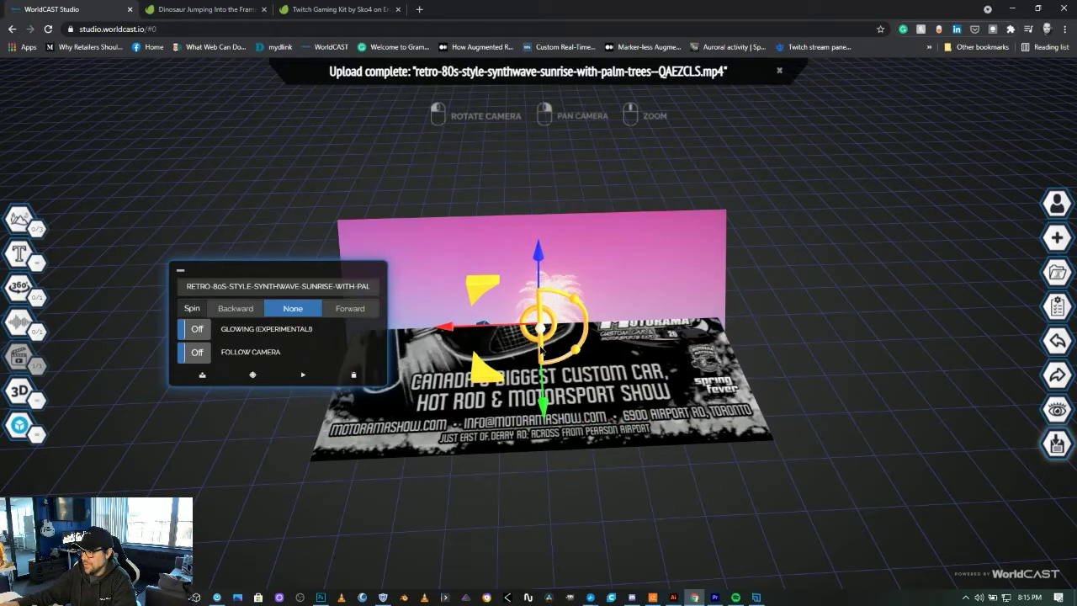
drag(383, 353, 721, 479)
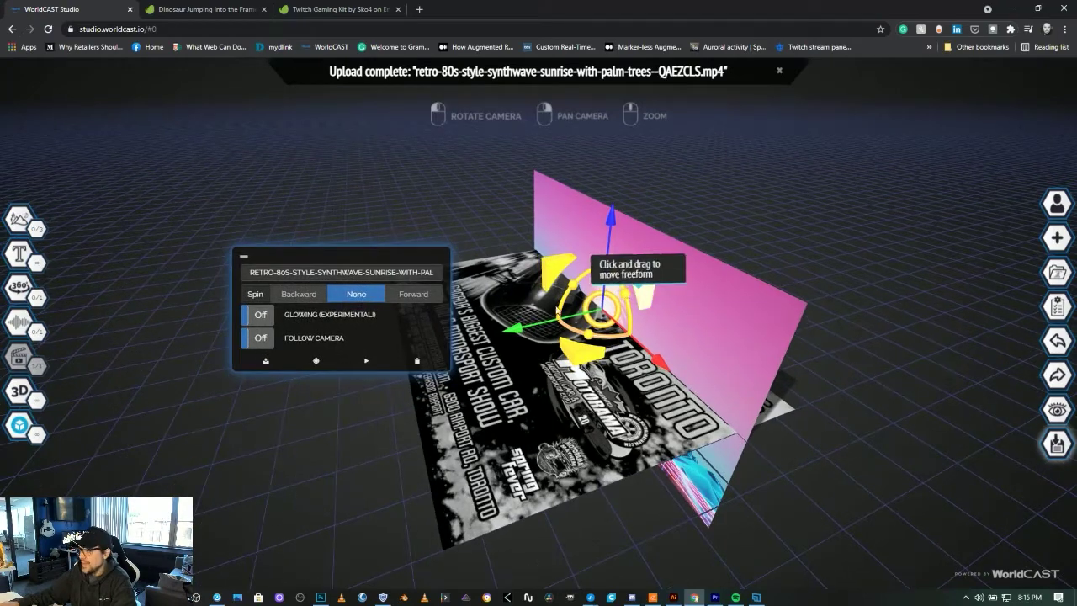
drag(609, 218, 619, 126)
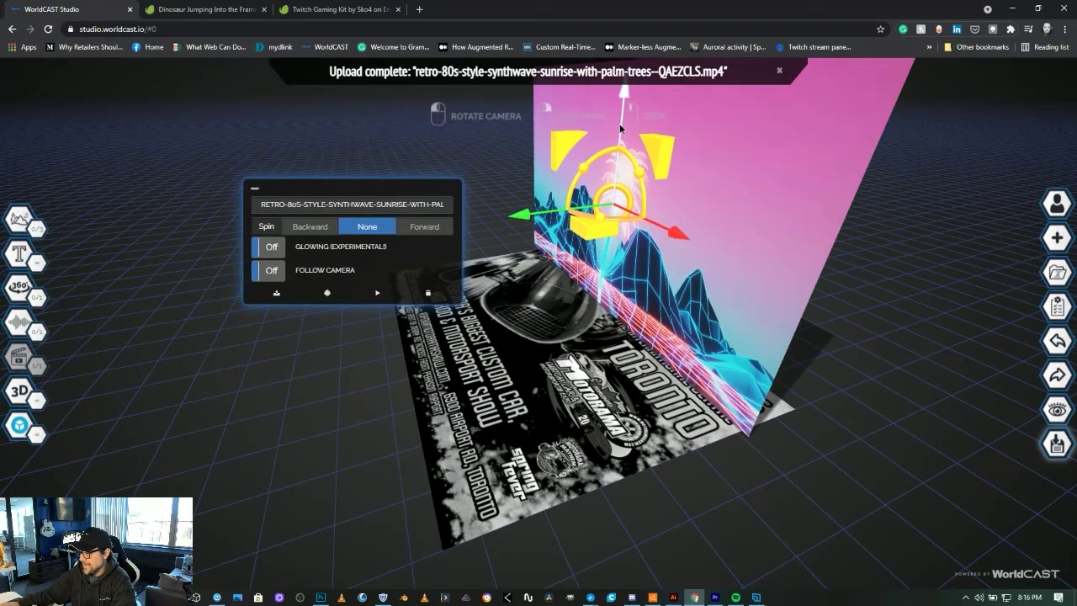
drag(518, 215, 568, 217)
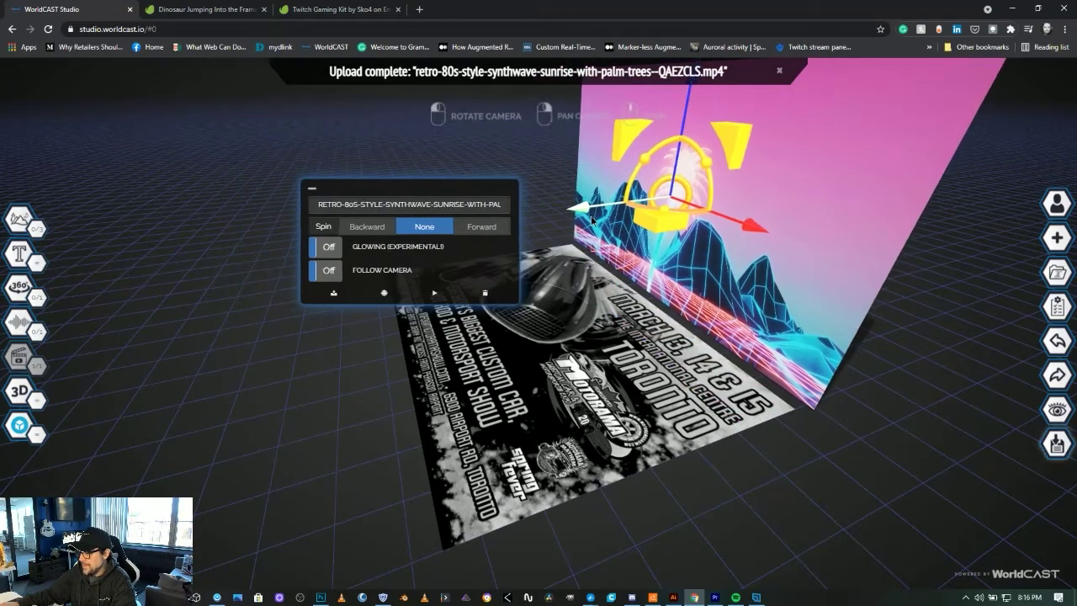
click(28, 424)
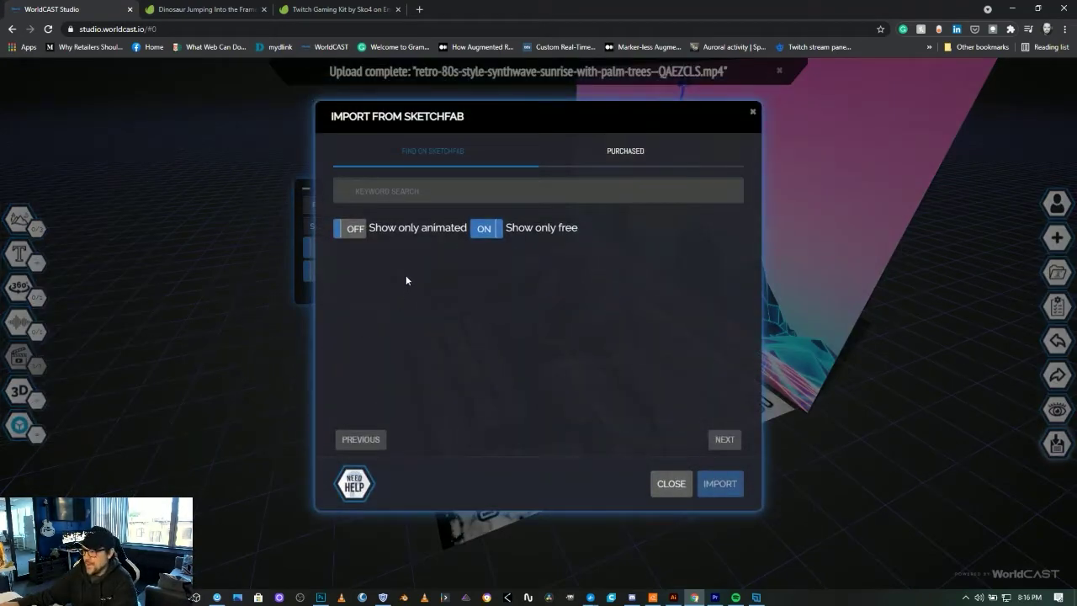
Search Sketchfab for 'HOT ROD' and import the HCR2 Hot Rod model
click(385, 191)
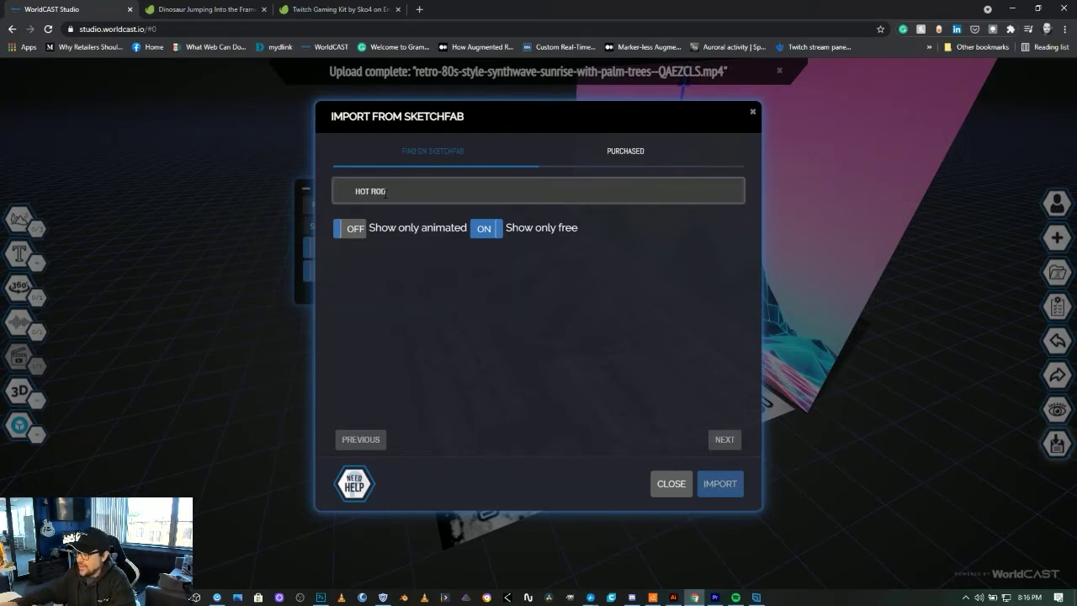
key(Return)
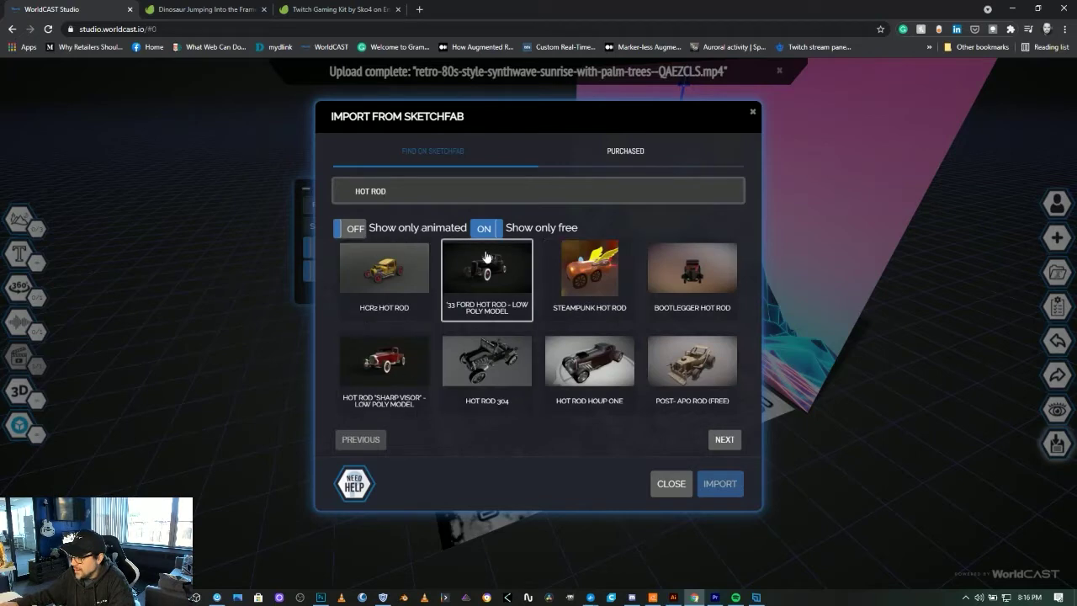
click(395, 267)
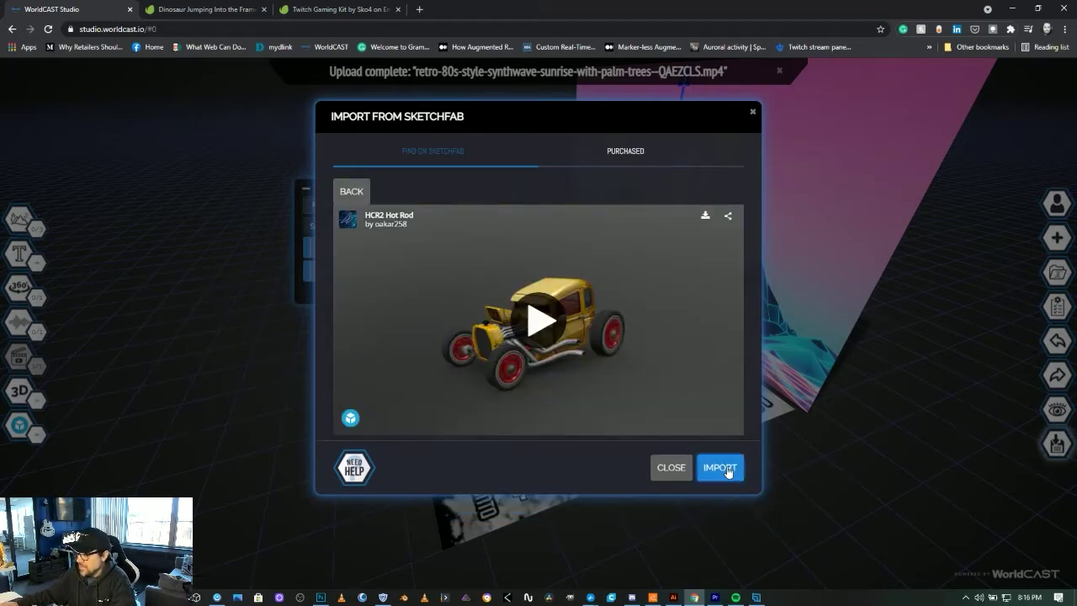
click(725, 469)
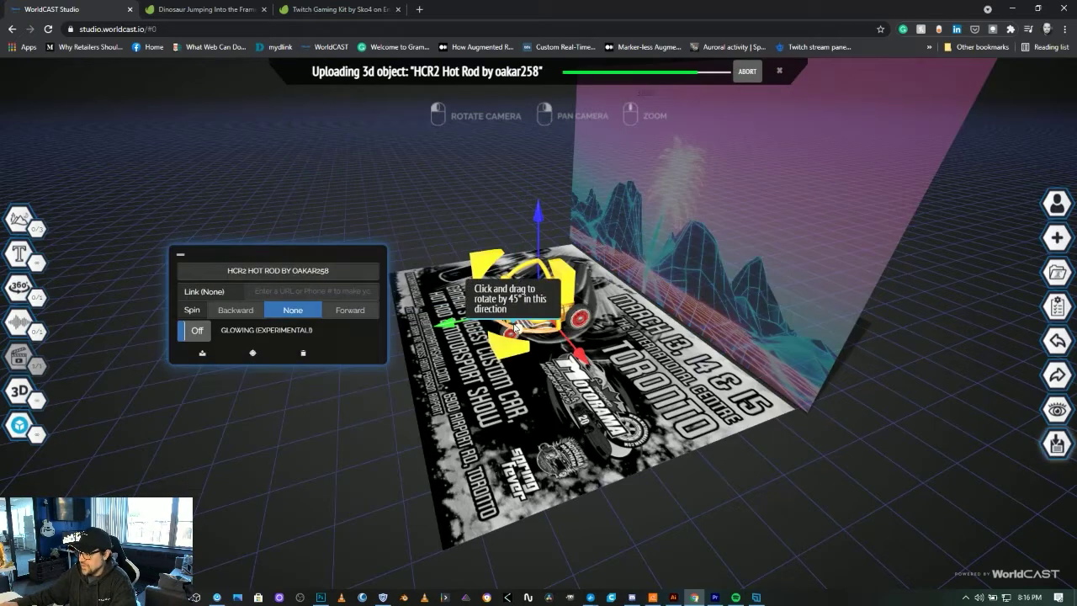
Turn the hot rod to a side view, scale it down and lower it onto the poster
drag(507, 342, 557, 336)
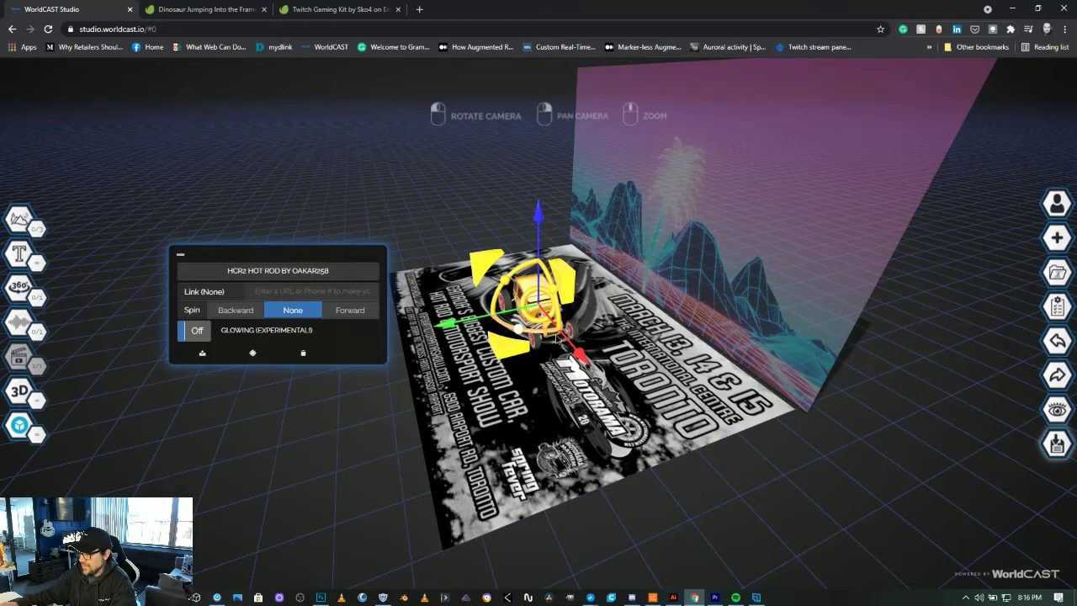
drag(694, 478, 501, 292)
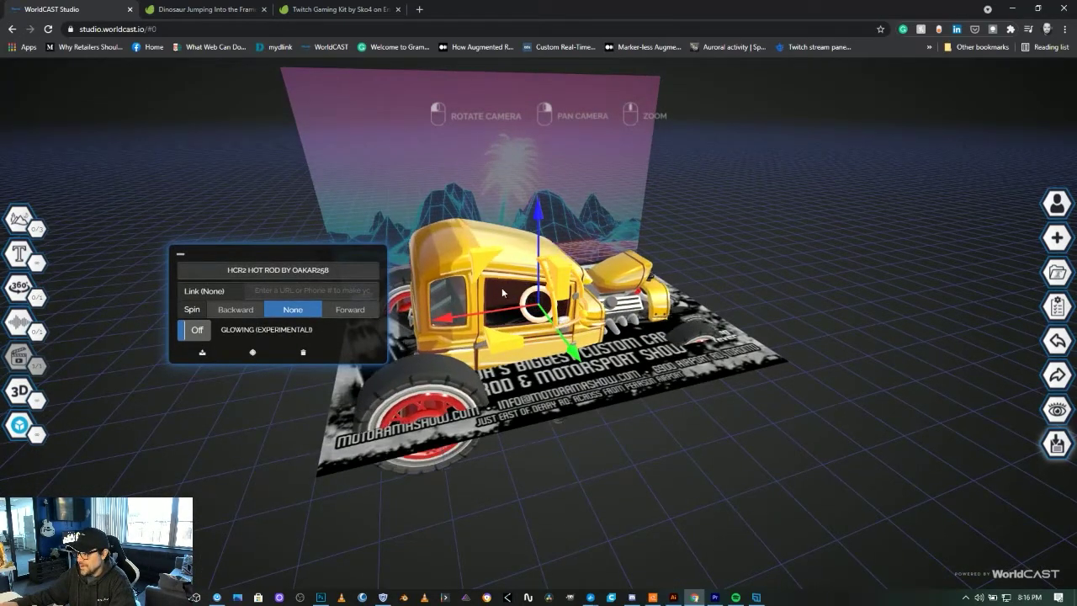
drag(536, 240, 531, 134)
drag(627, 497, 630, 452)
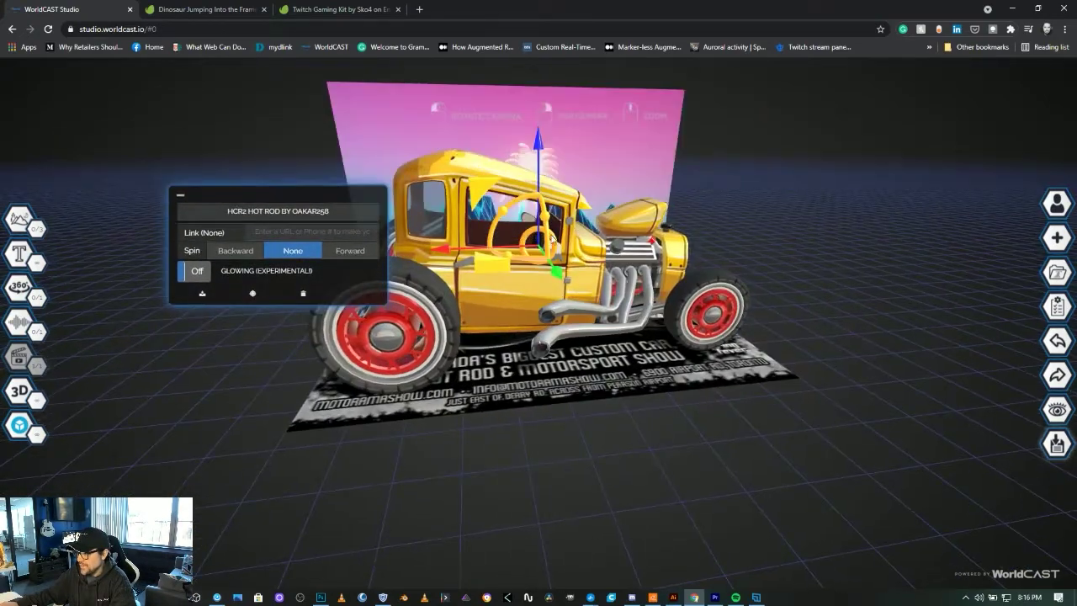
drag(551, 239, 551, 225)
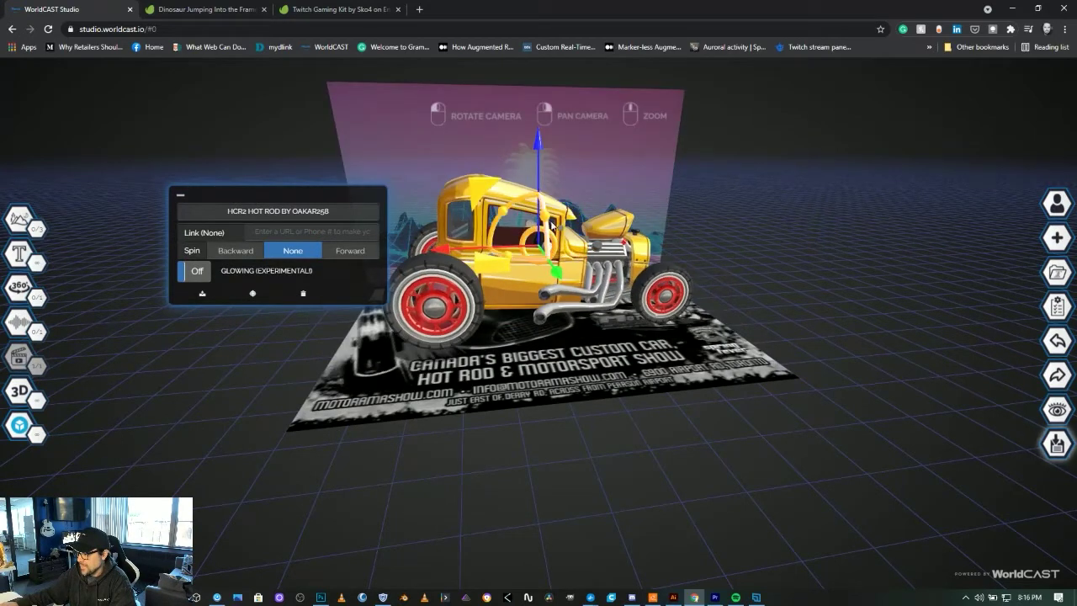
drag(537, 149, 537, 169)
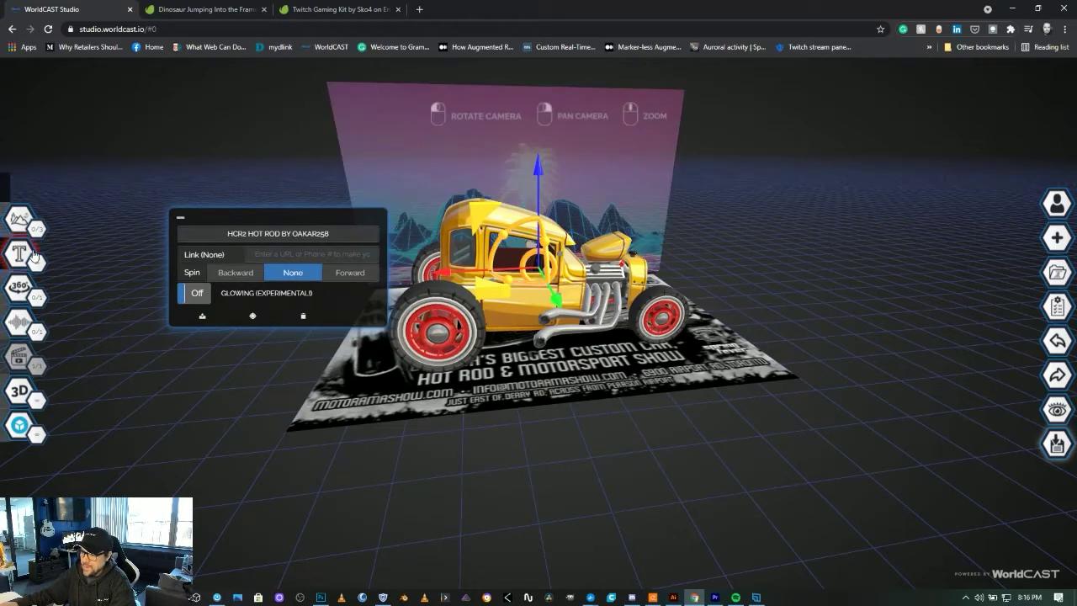
mouse_move(32, 252)
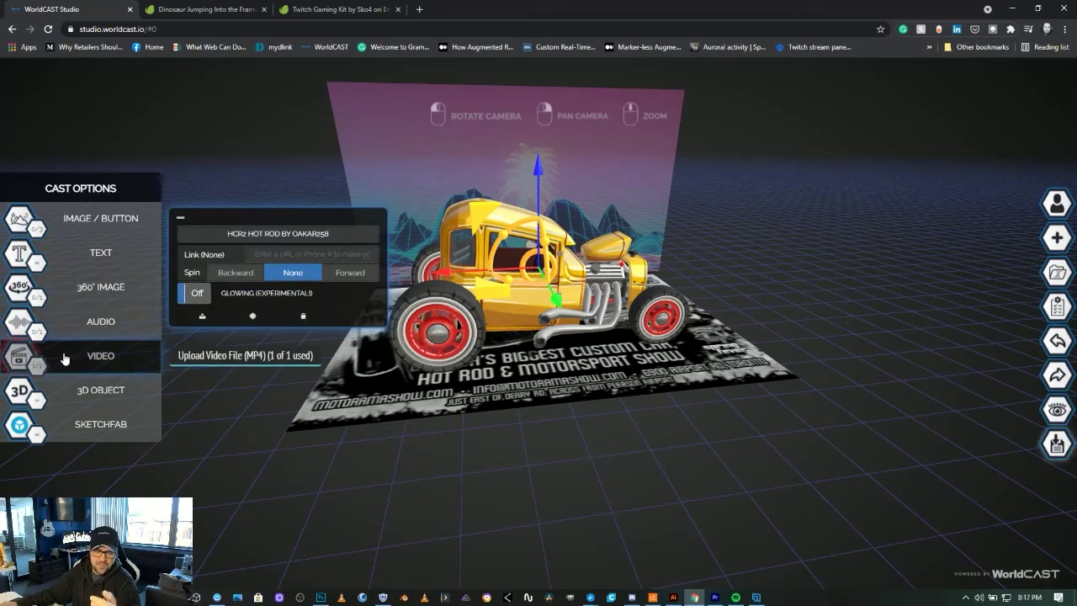
click(80, 303)
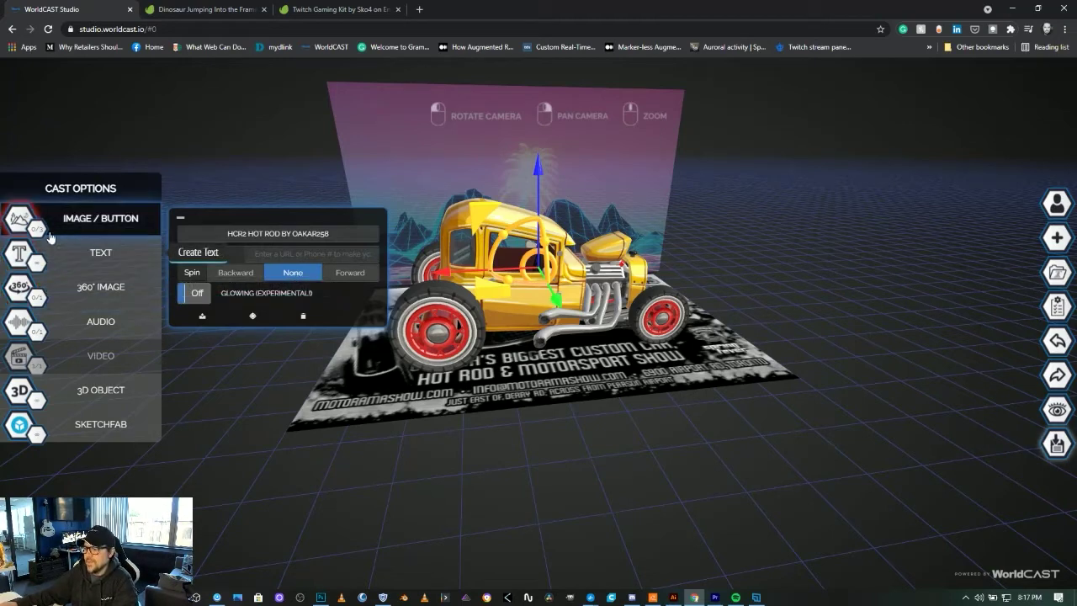
Upload Untitled-3.png, the Facebook logo, as a custom image
click(17, 218)
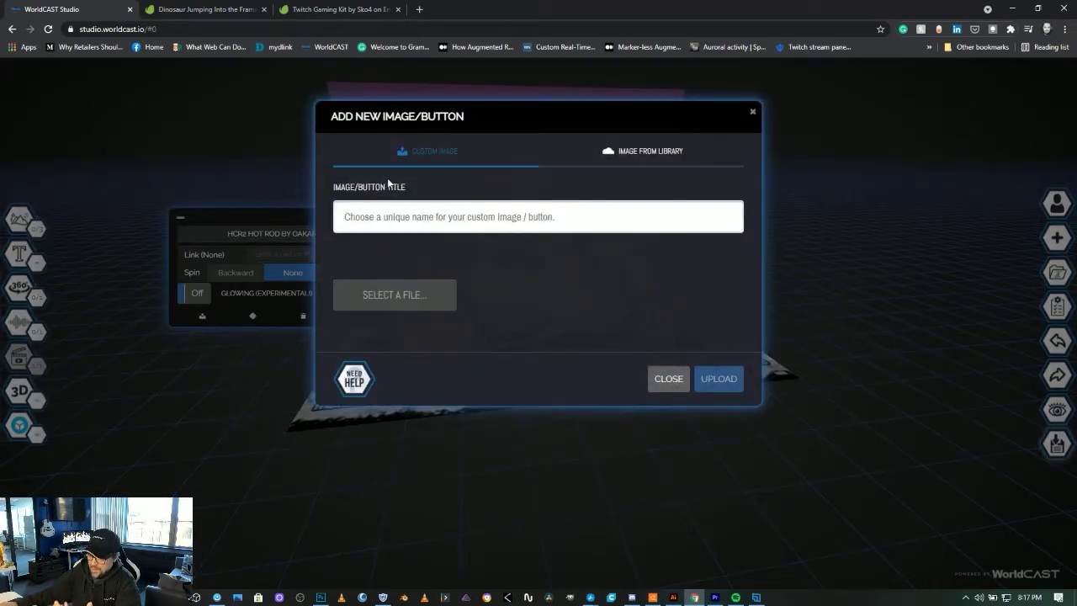
click(634, 153)
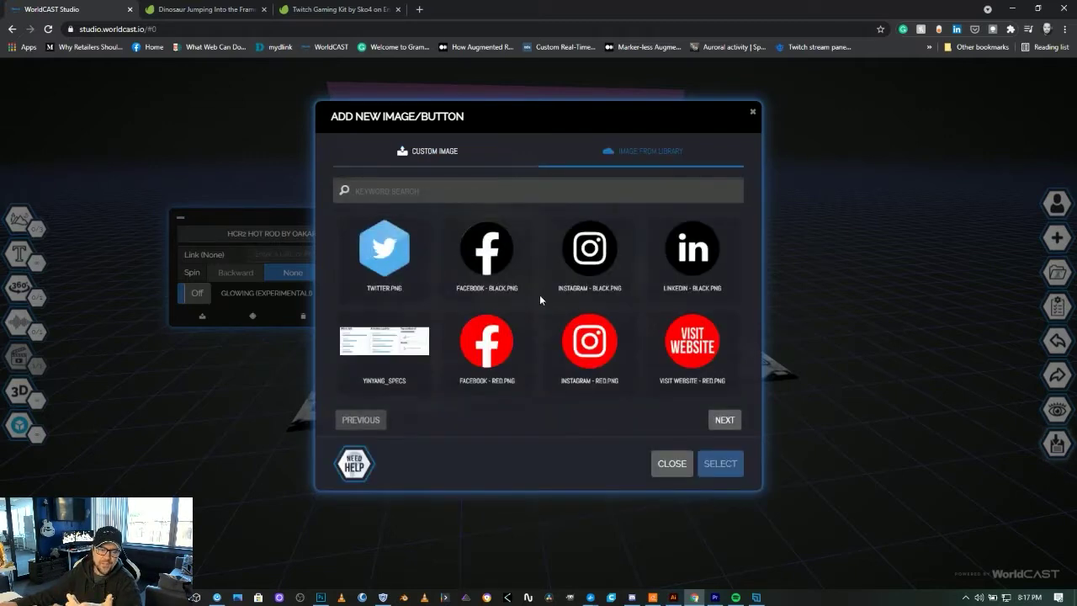
click(420, 152)
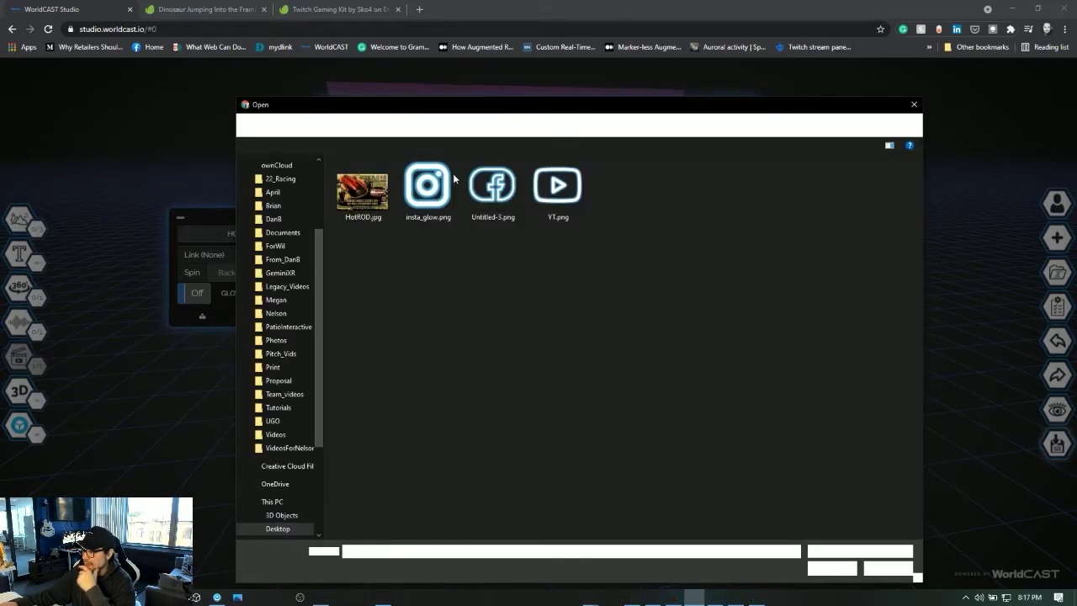
double_click(493, 189)
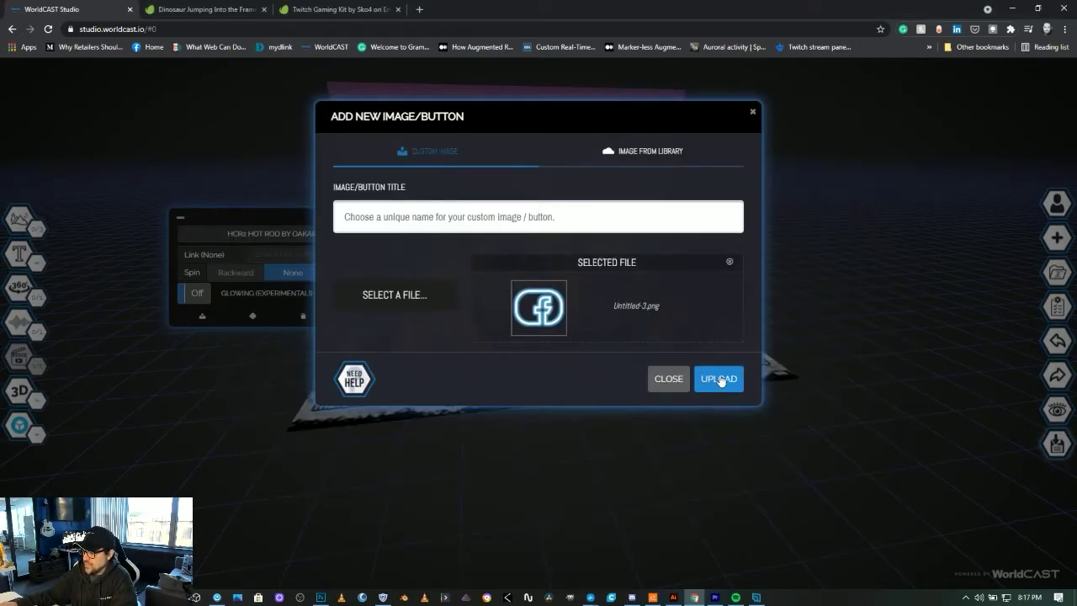
click(718, 379)
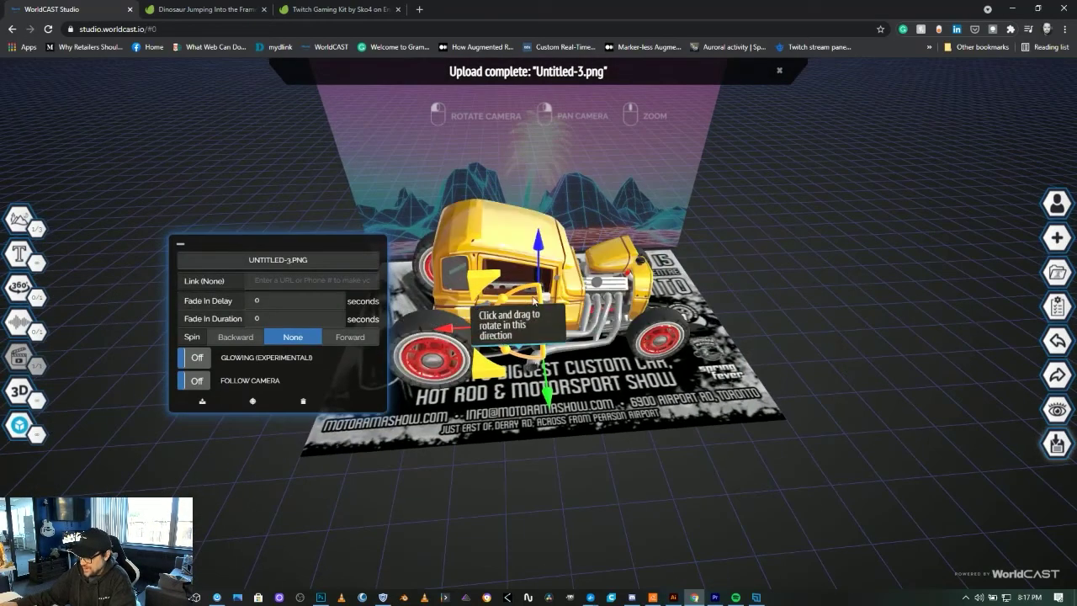
Move the Facebook logo up and left and make it follow the camera
drag(539, 252, 539, 93)
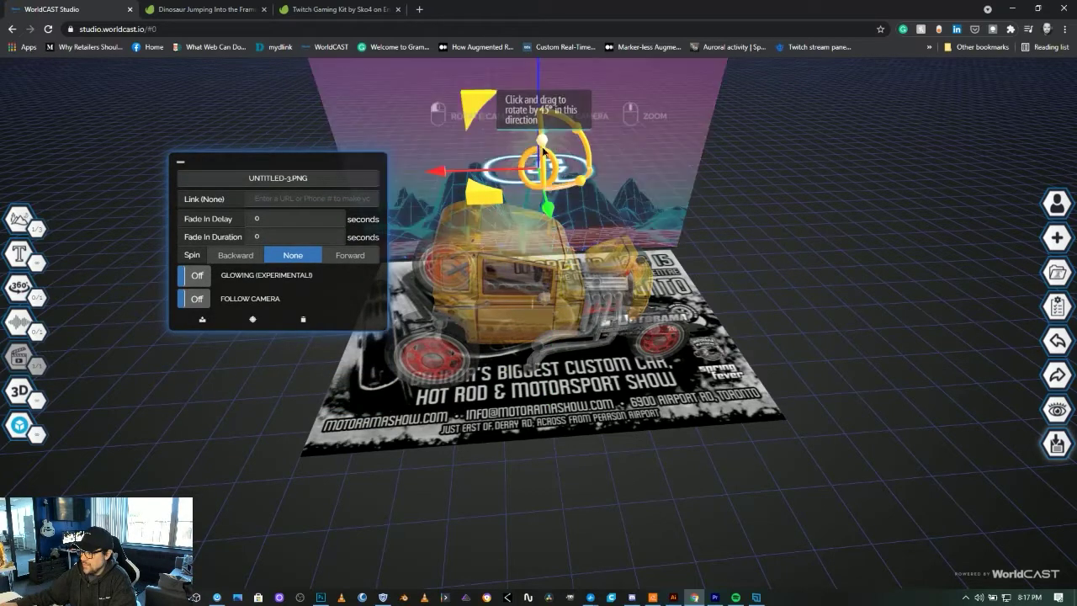
drag(437, 171, 297, 166)
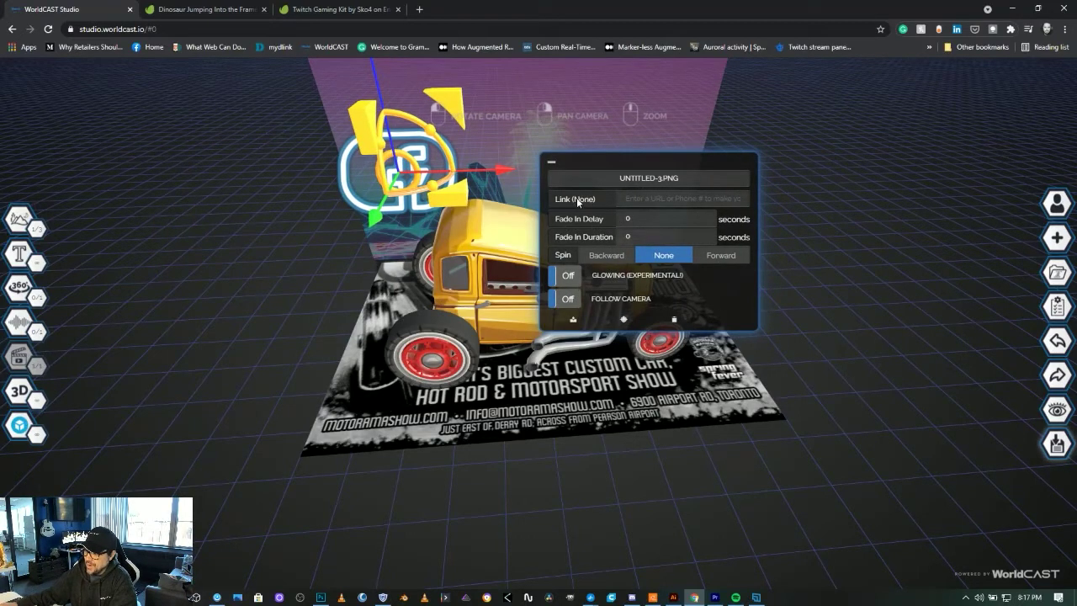
click(569, 301)
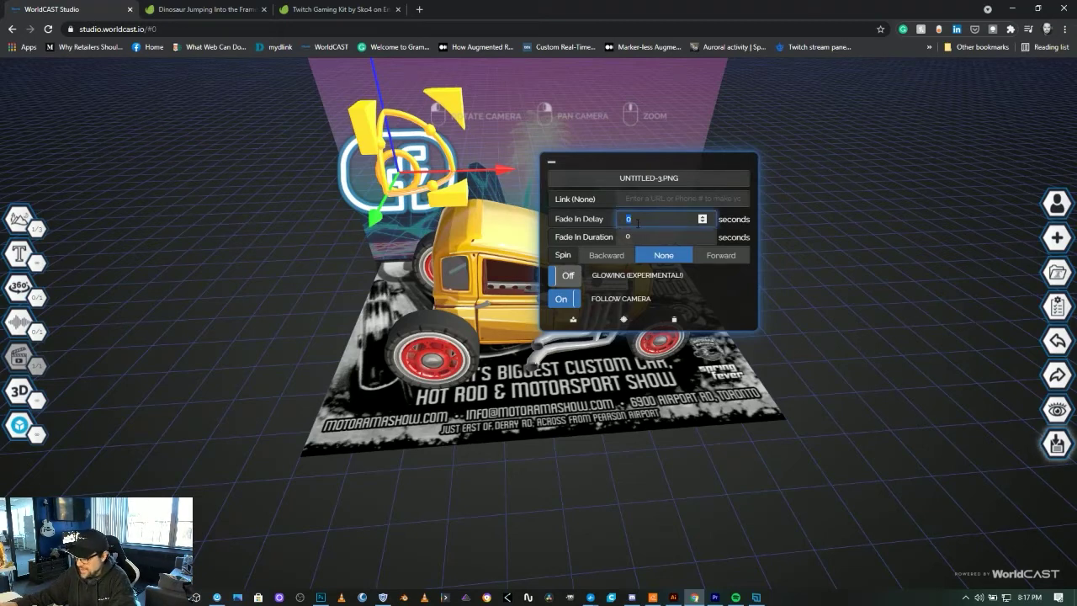
key(Tab)
text(4)
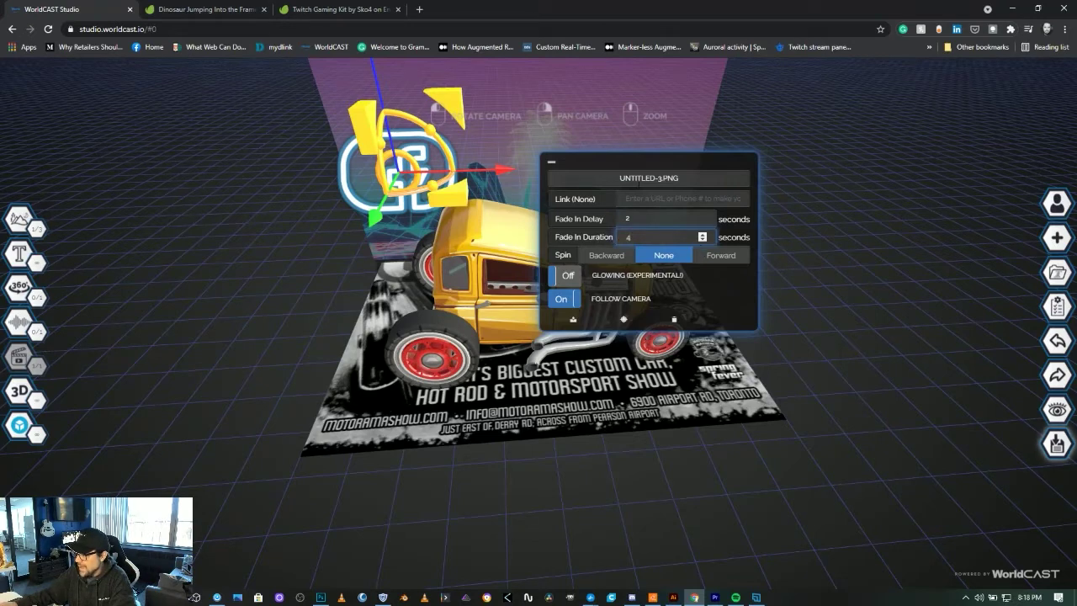
click(684, 199)
click(665, 241)
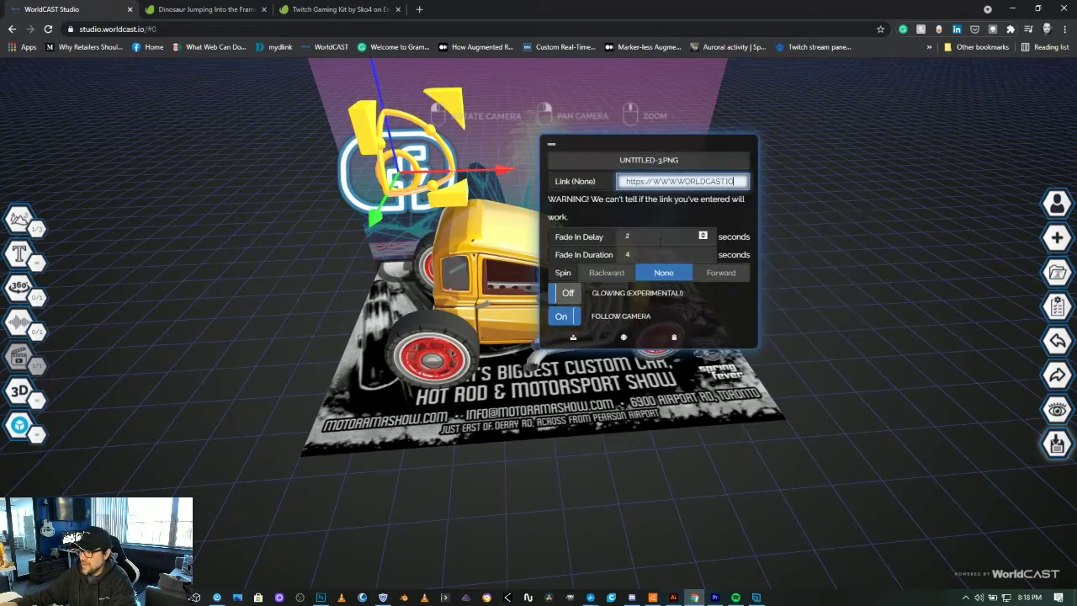
click(146, 291)
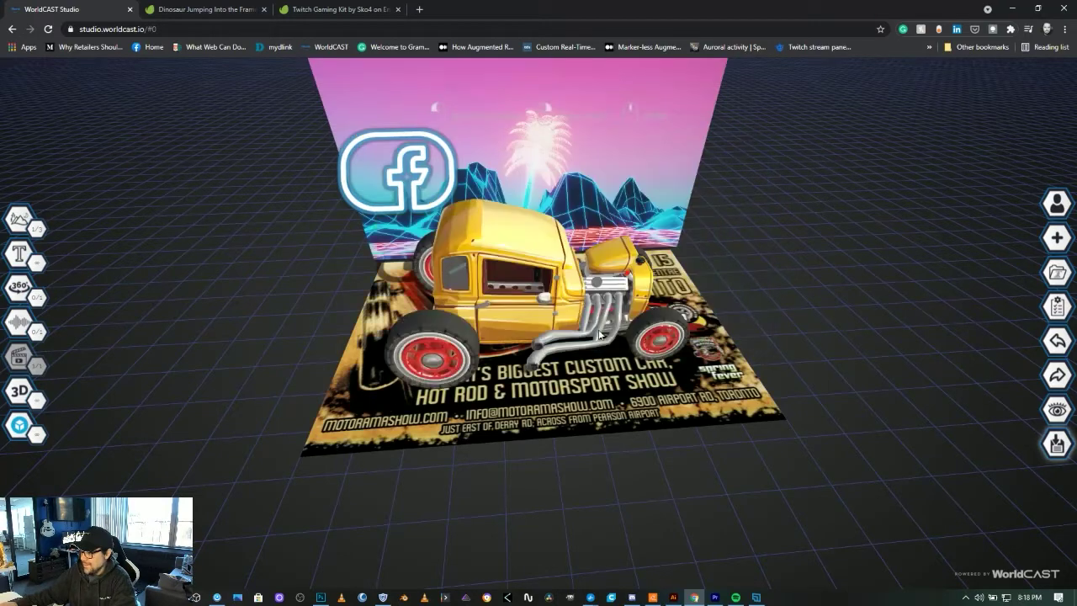
Upload YT.png, the YouTube icon, as a new image layer
mouse_move(21, 253)
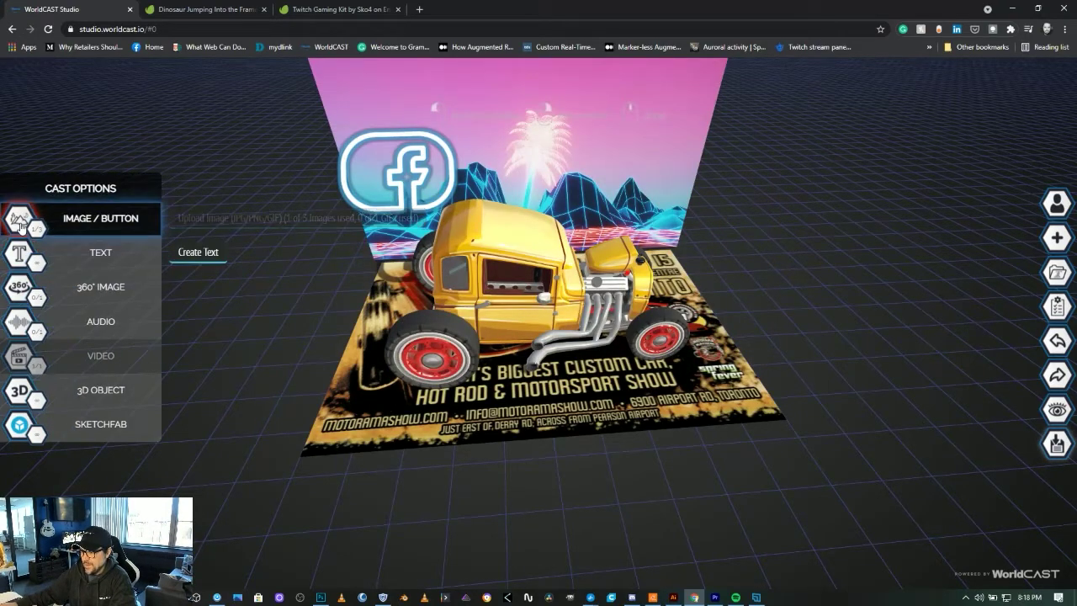
click(130, 223)
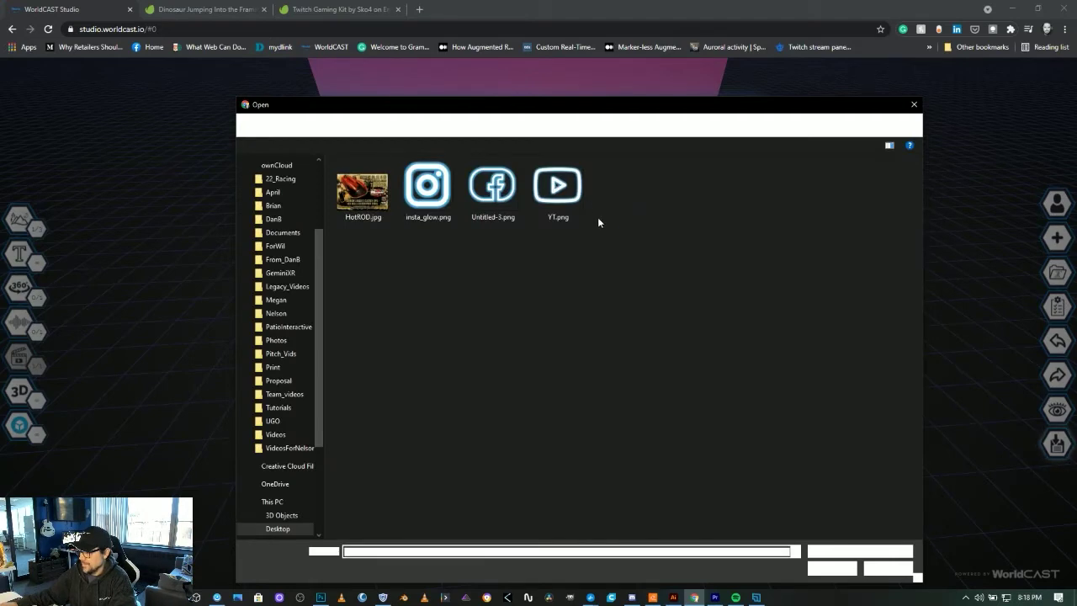
key(Escape)
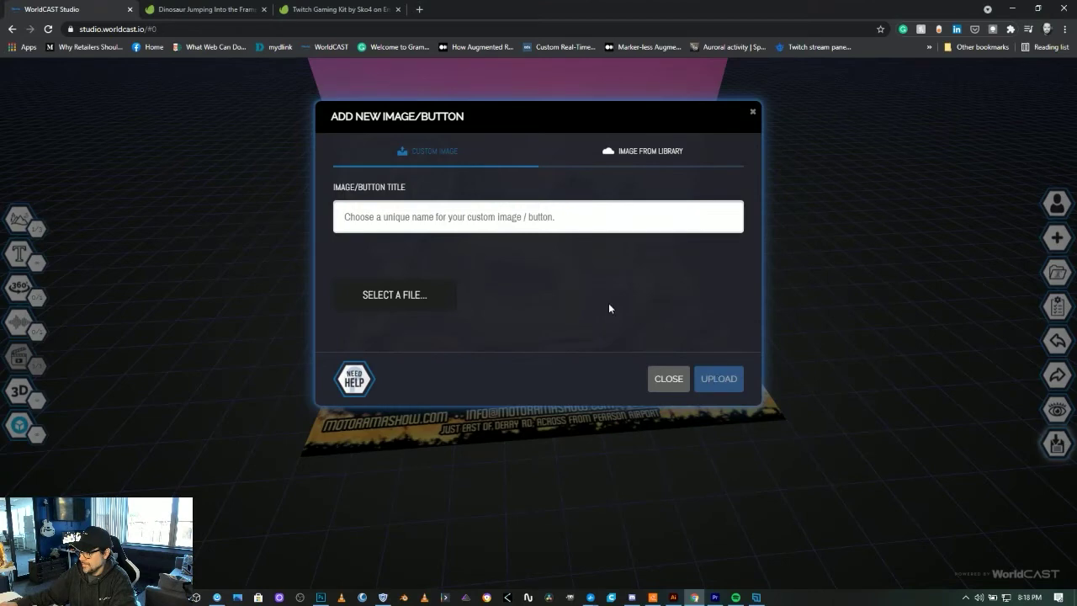
click(698, 378)
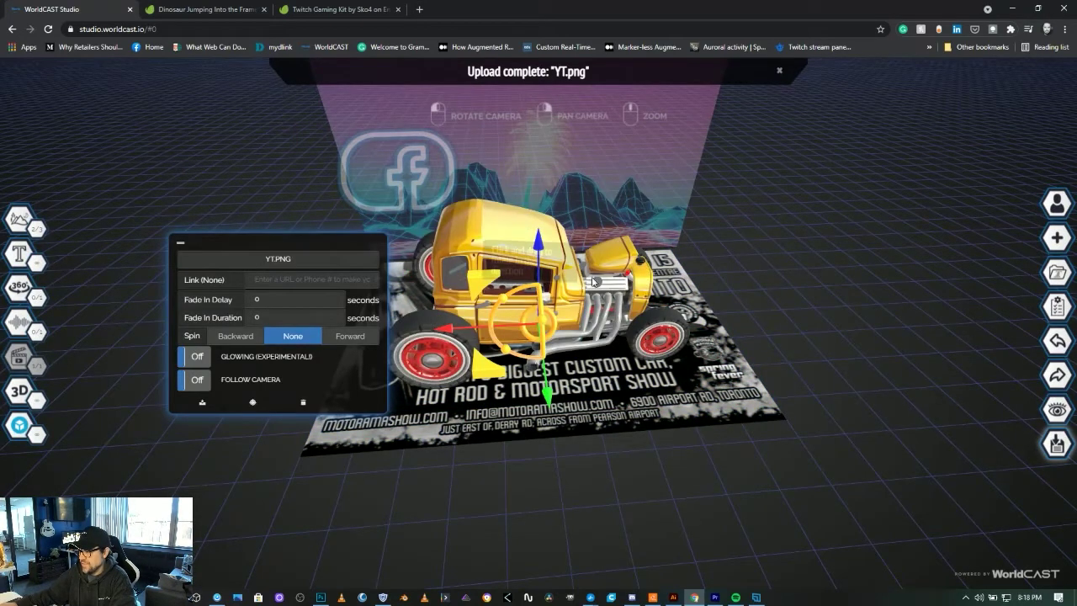
Move the YouTube icon up and to the right and set its fade-in delay to 24 s
drag(537, 245, 561, 124)
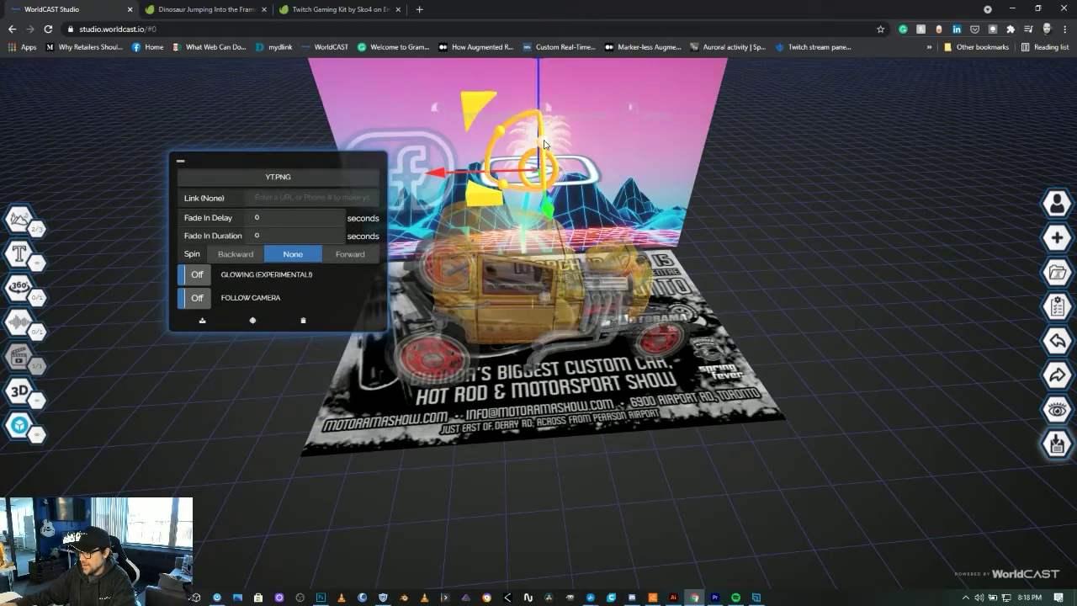
drag(439, 173, 563, 173)
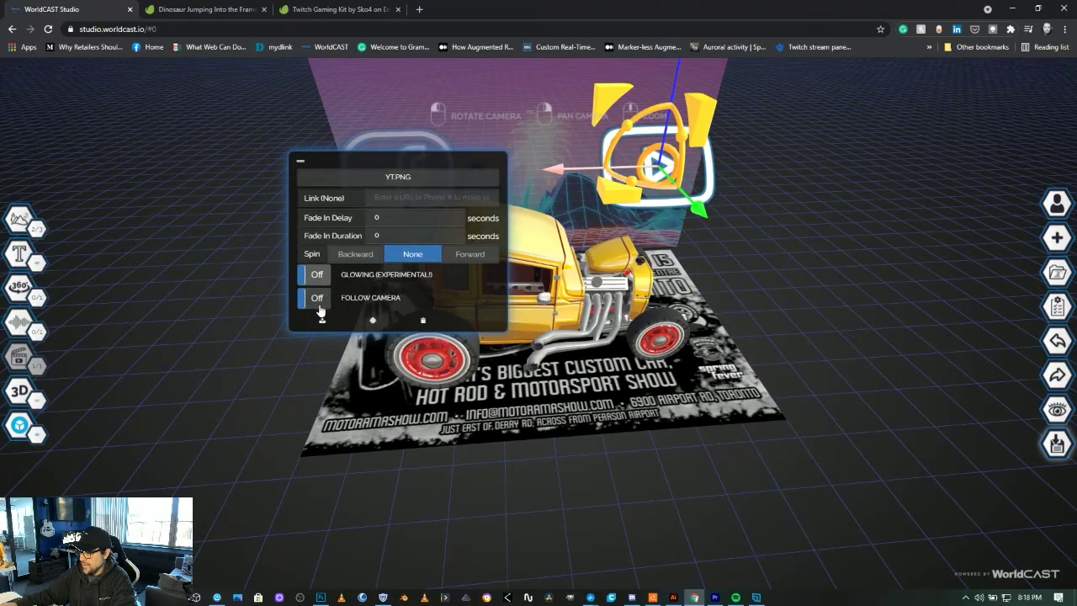
click(370, 217)
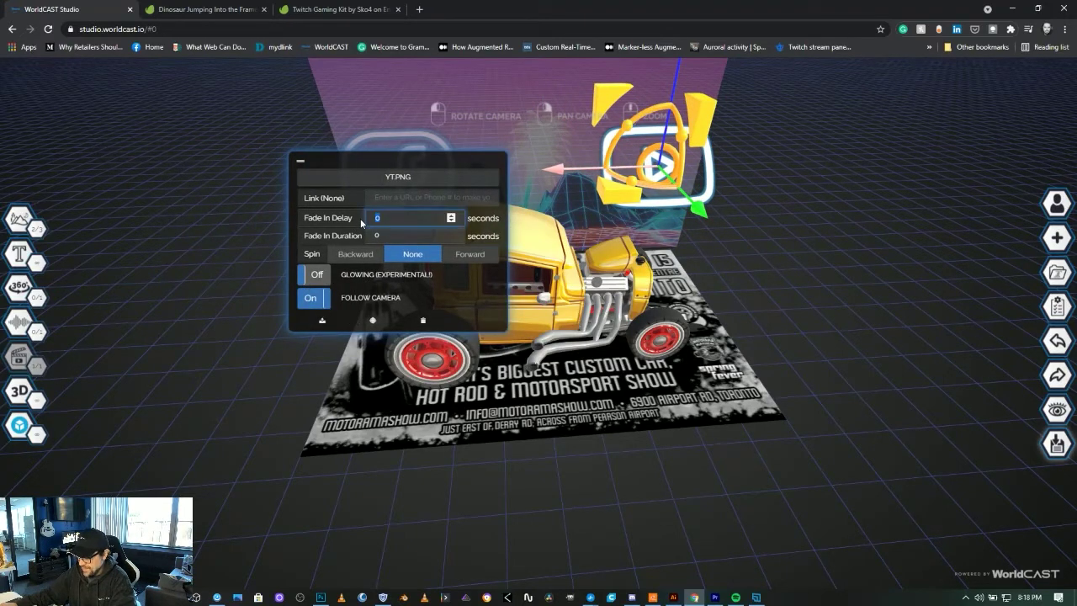
text(10)
Reselect the YouTube icon and orbit the view around the car
click(425, 140)
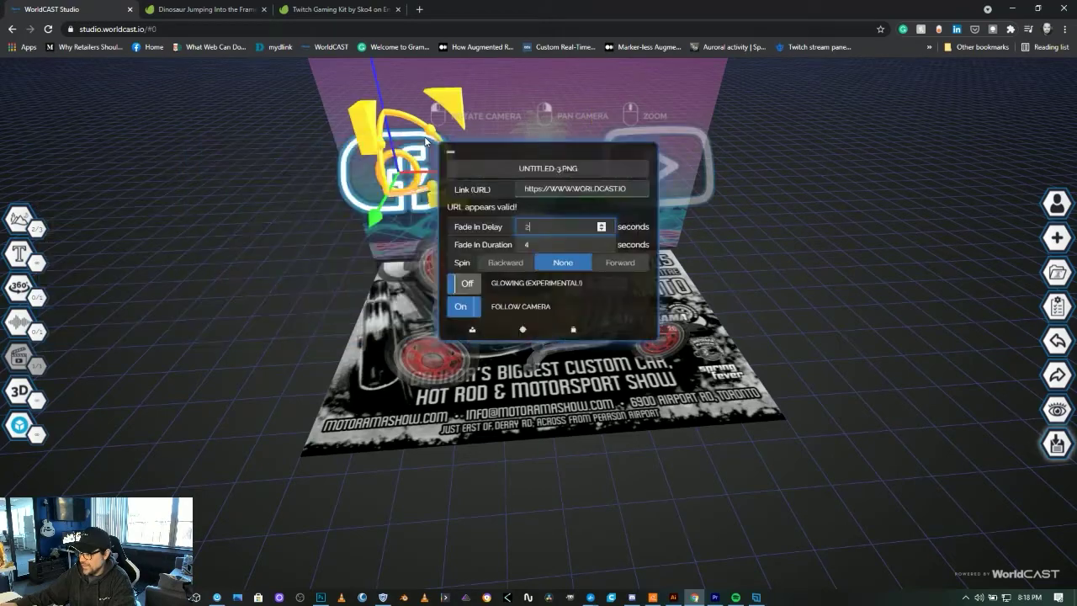
click(660, 164)
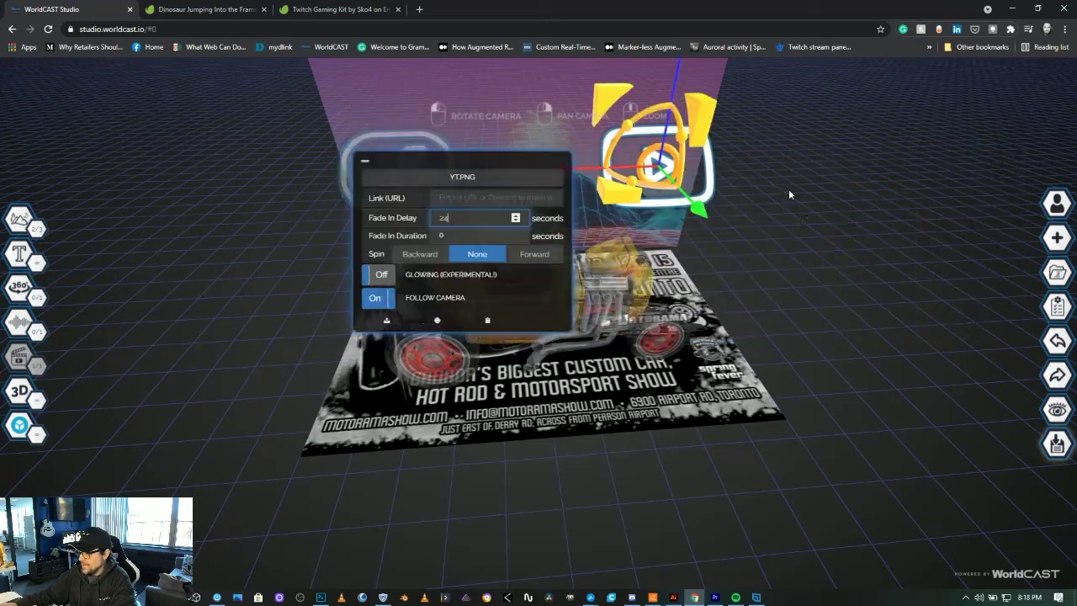
drag(789, 194, 374, 295)
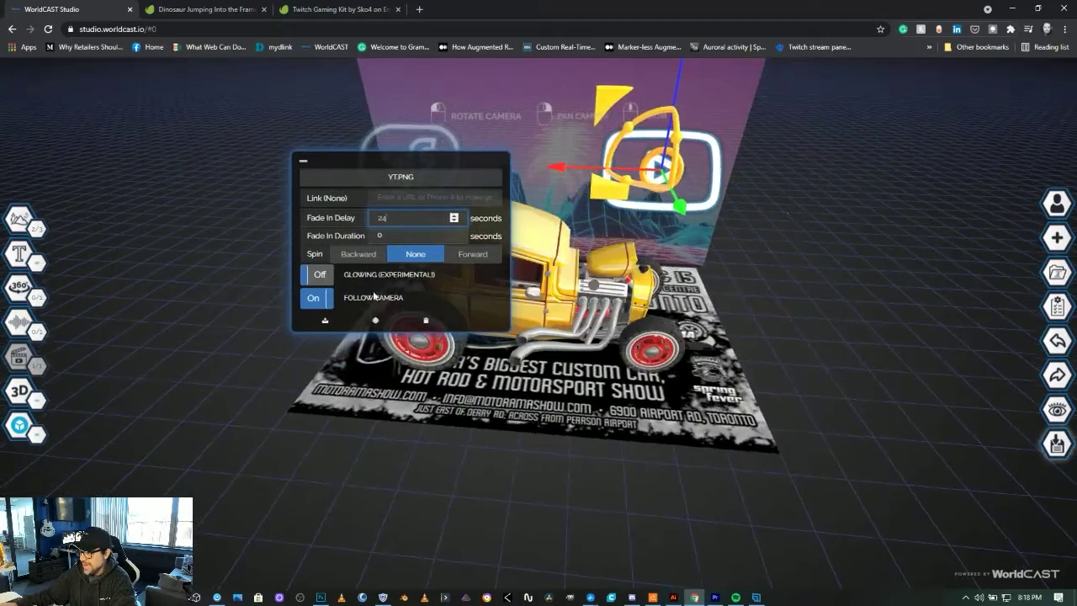
click(75, 218)
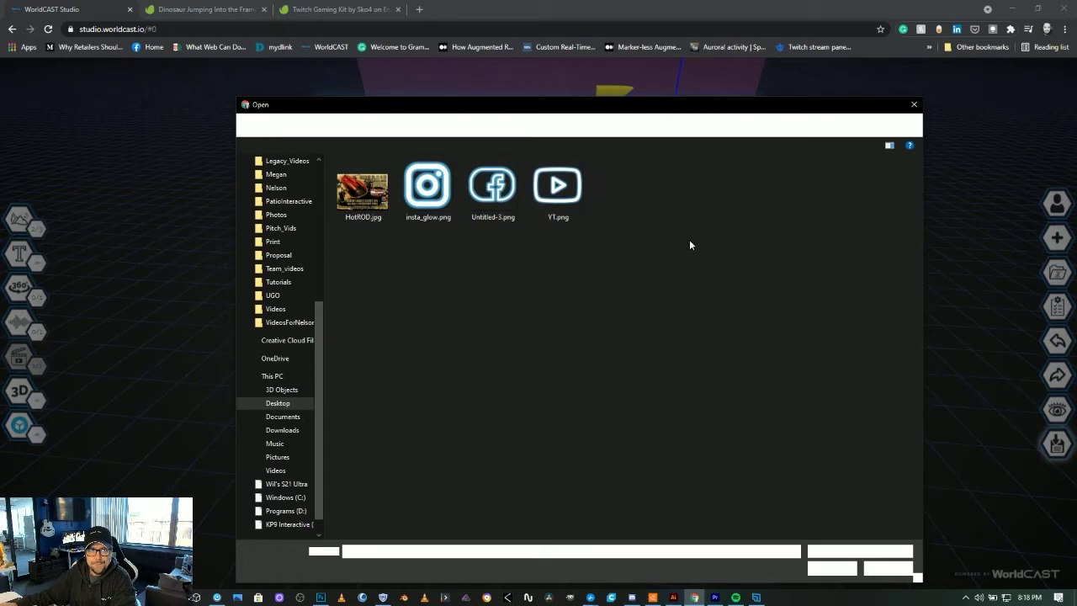
Upload insta_glow.png into the cast and lift it above the hot rod onto the backdrop
double_click(425, 184)
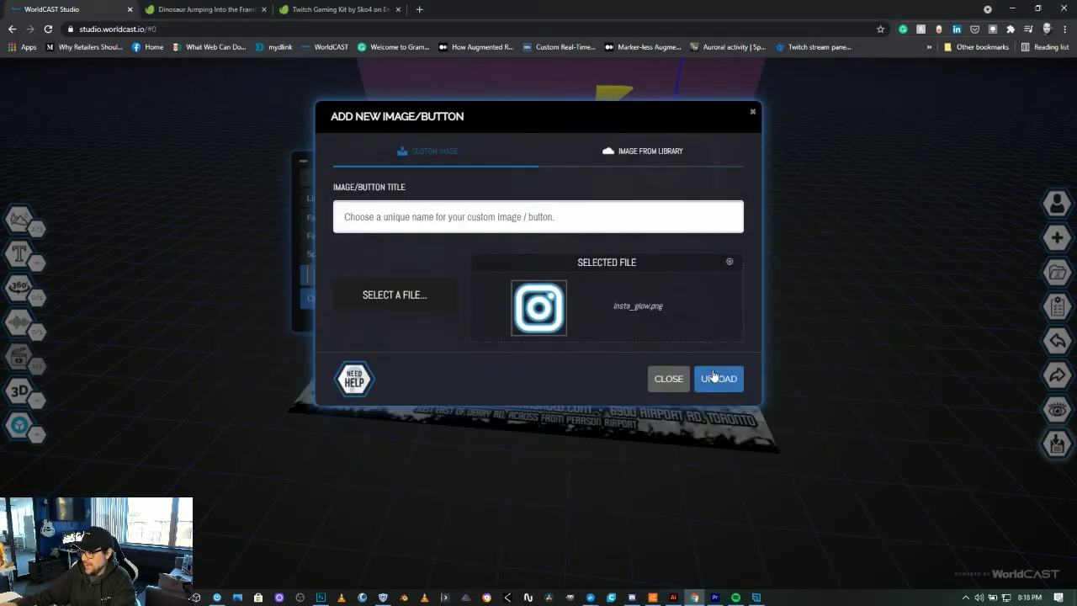
click(718, 377)
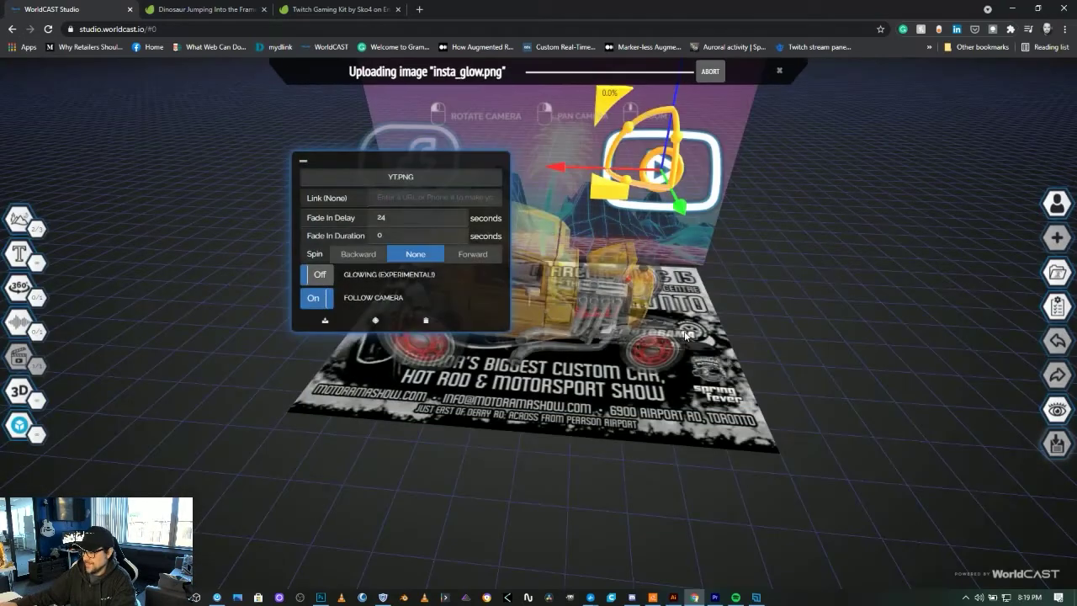
drag(537, 243, 531, 11)
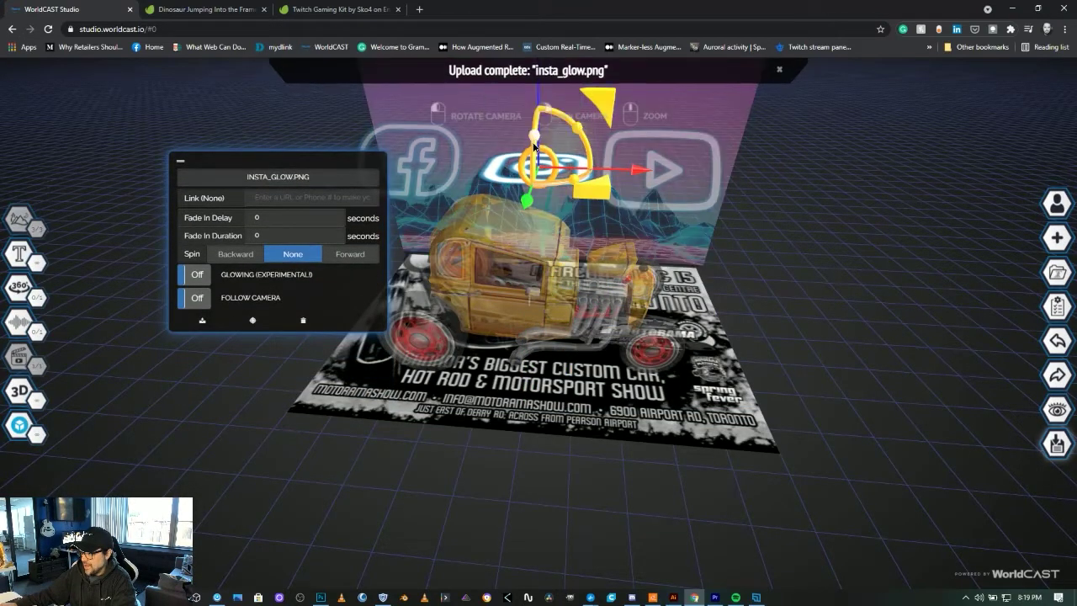
Nudge the YouTube icon (YT.PNG) a little further to the right
drag(625, 185, 726, 190)
click(700, 194)
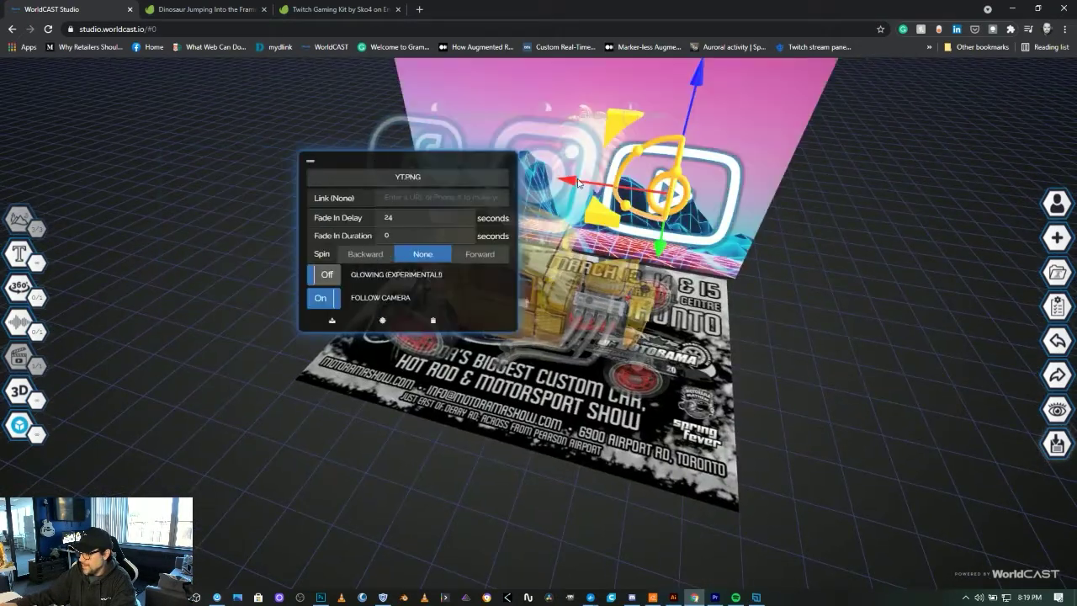
drag(578, 184, 599, 193)
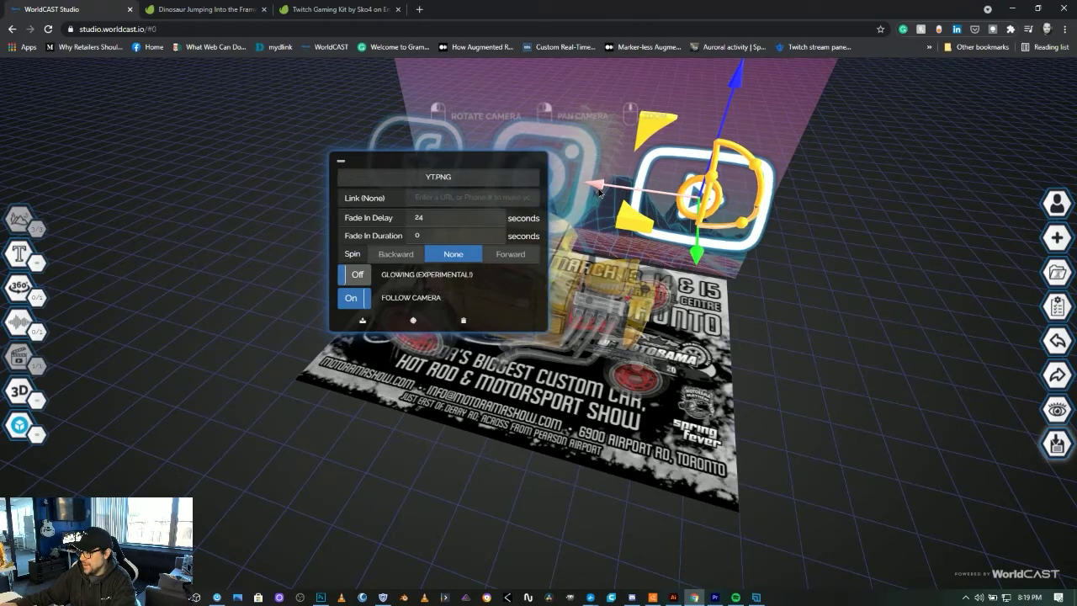
Give the Instagram icon Fade In Delay 2, Fade In Duration 4 and Follow Camera On
drag(213, 106, 248, 161)
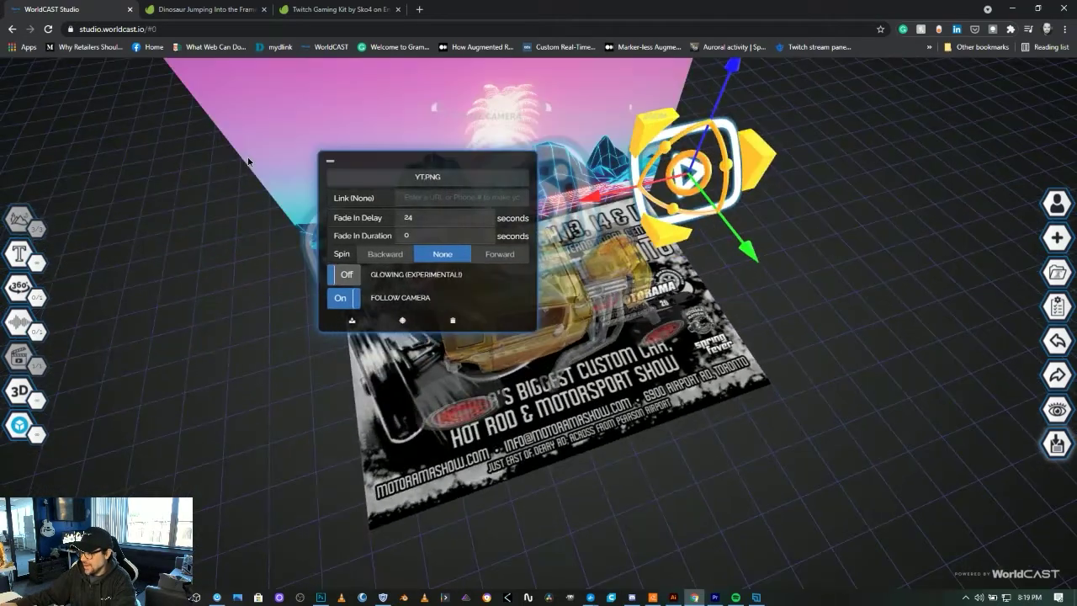
click(295, 243)
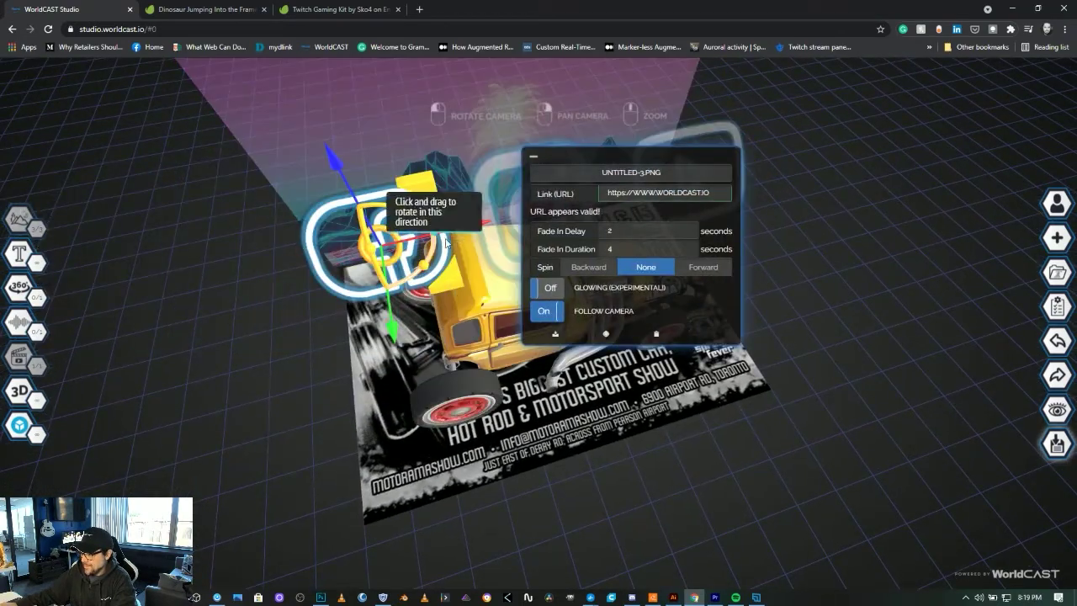
drag(445, 242, 644, 411)
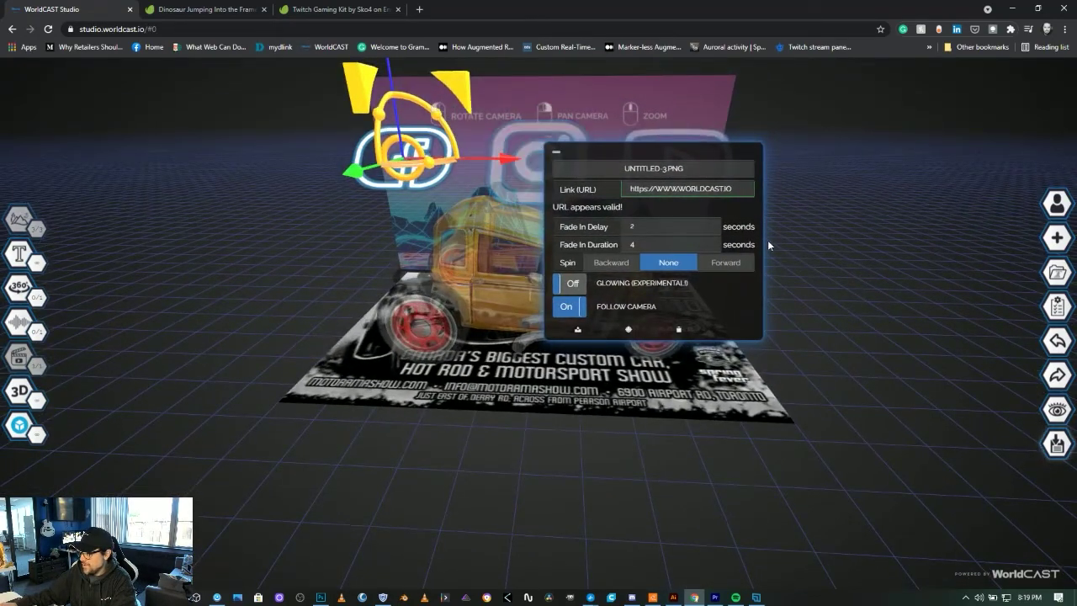
click(525, 160)
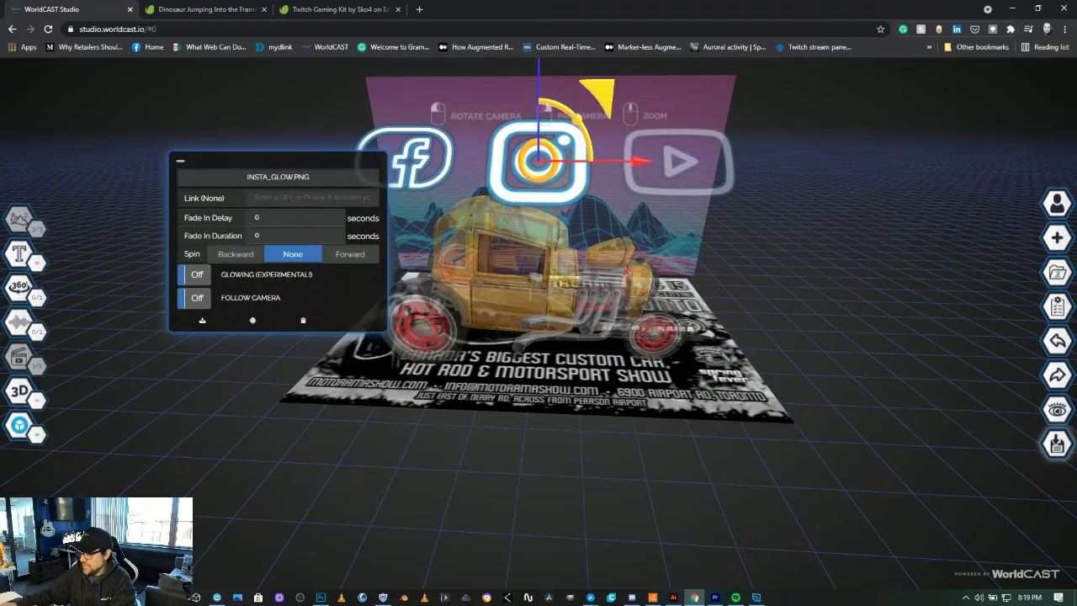
click(257, 217)
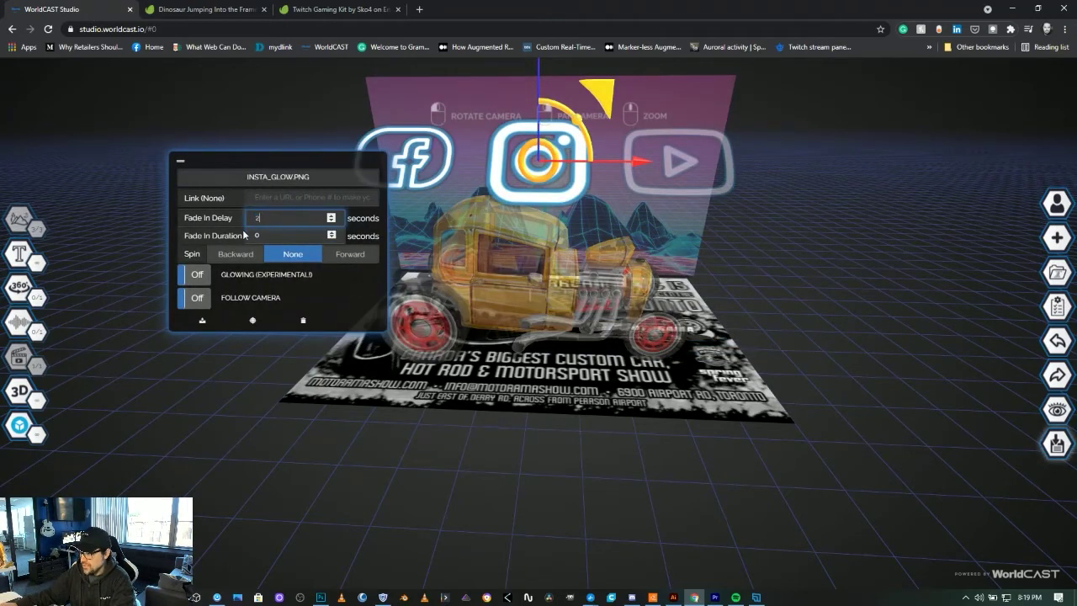
click(272, 236)
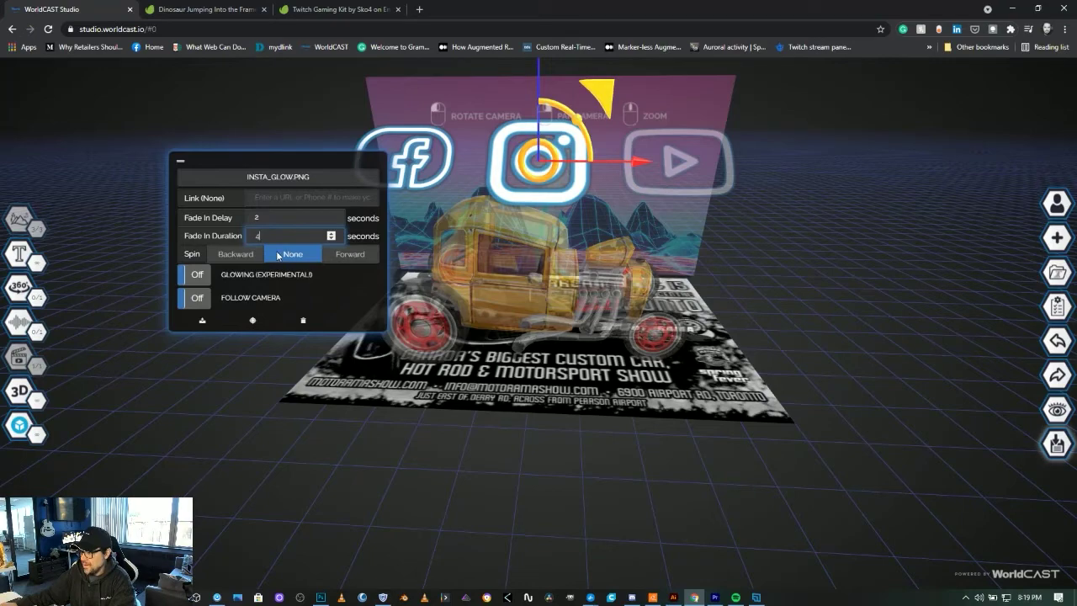
click(197, 298)
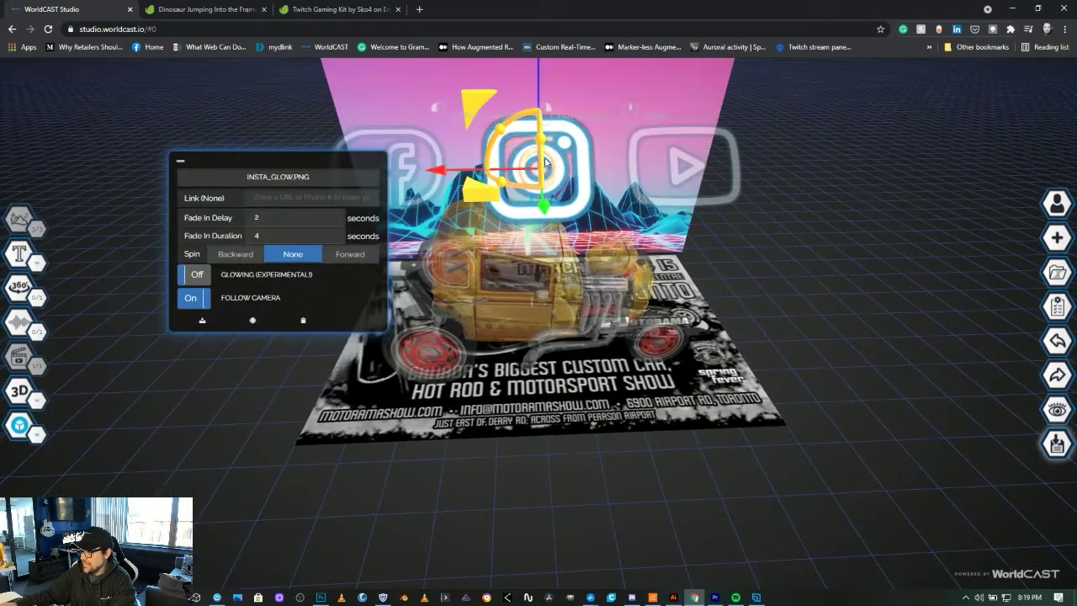
Choose Save CAST, then Save and Publish, bringing up the Cast Options dialog
click(1058, 443)
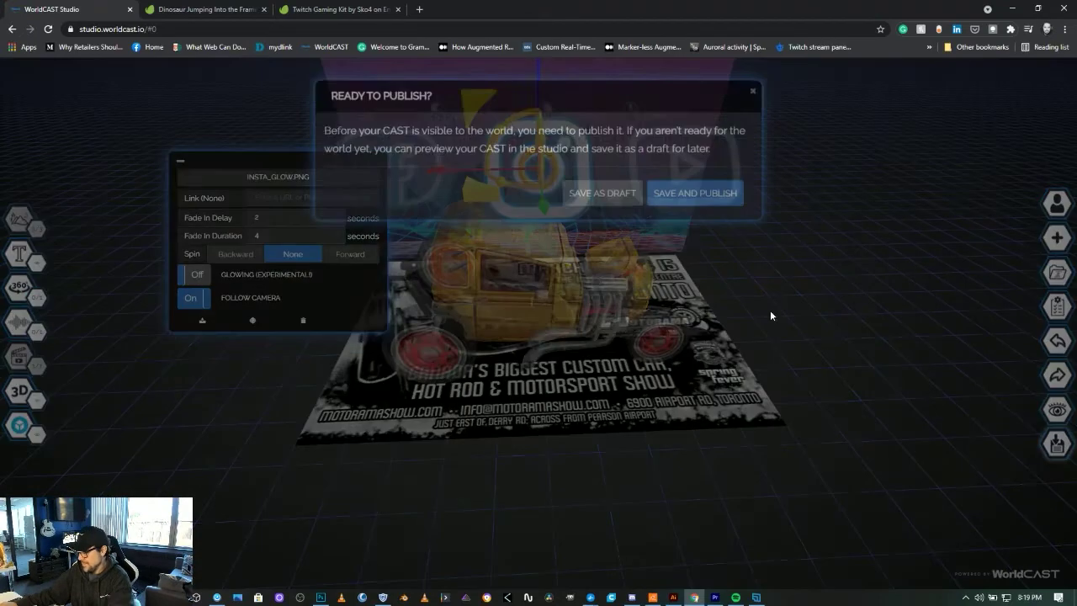
click(686, 215)
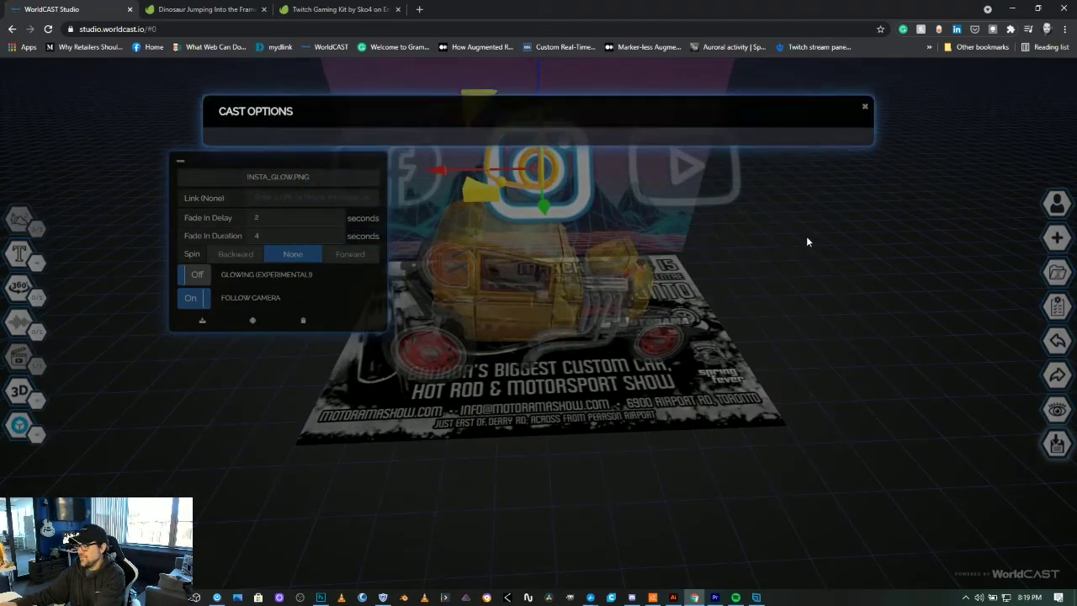